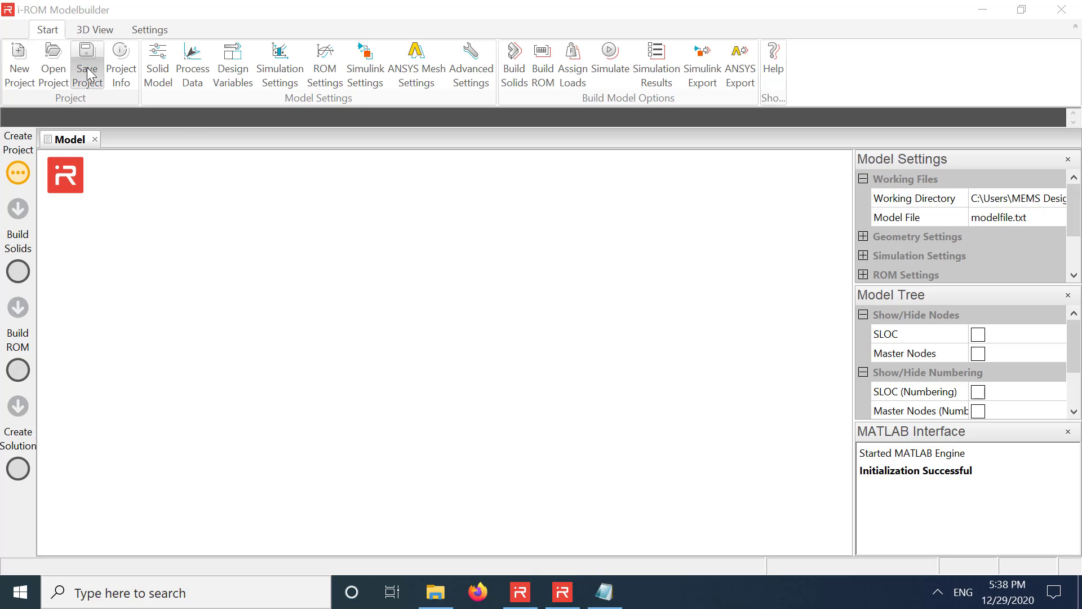
Step: Open the project file Accelerometer.iromproj from the Accelerometer folder
left_click(63, 73)
double_click(204, 146)
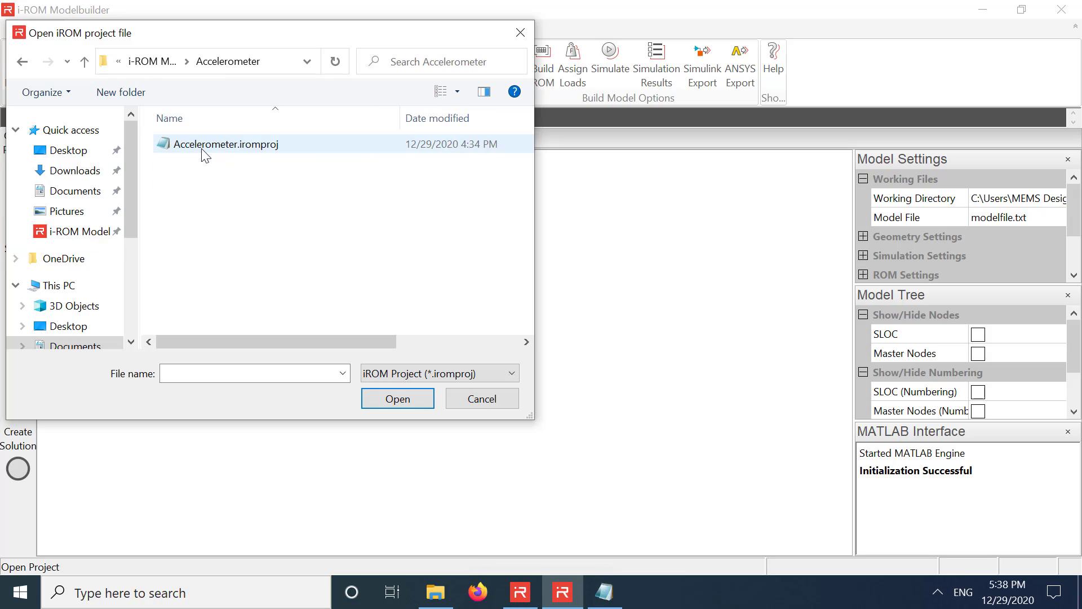
left_click(203, 147)
left_click(403, 401)
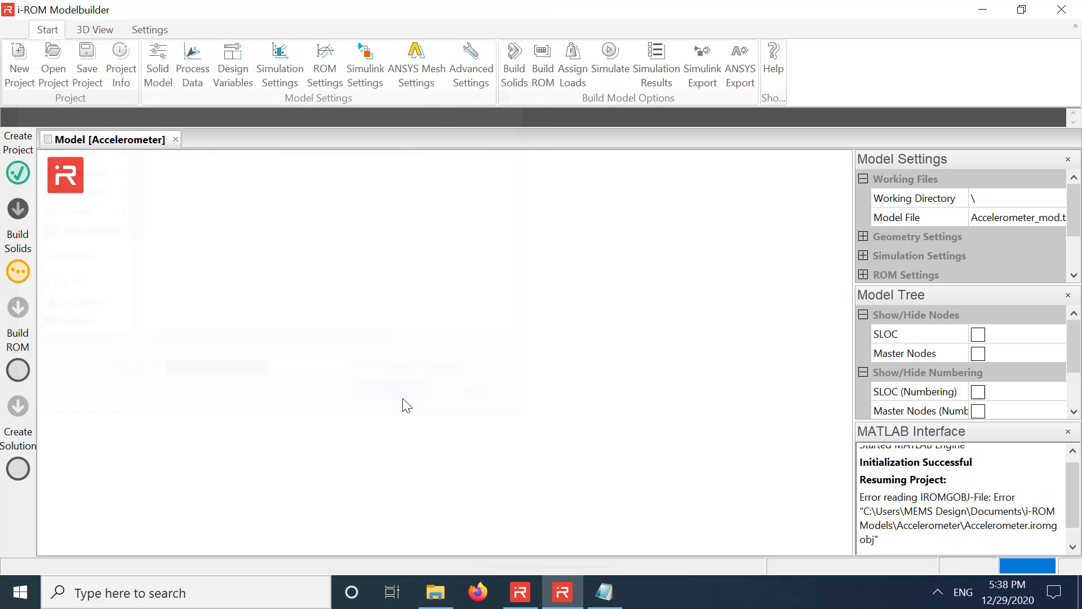
Step: Build the accelerometer's solids and generate its reduced order model (ROM)
left_click(507, 76)
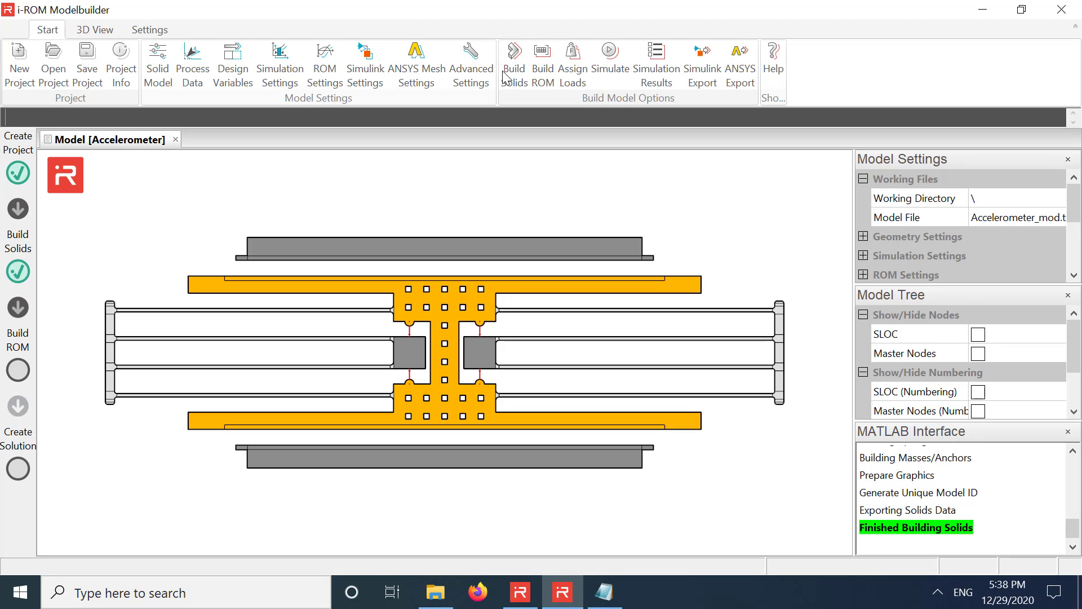
left_click(542, 62)
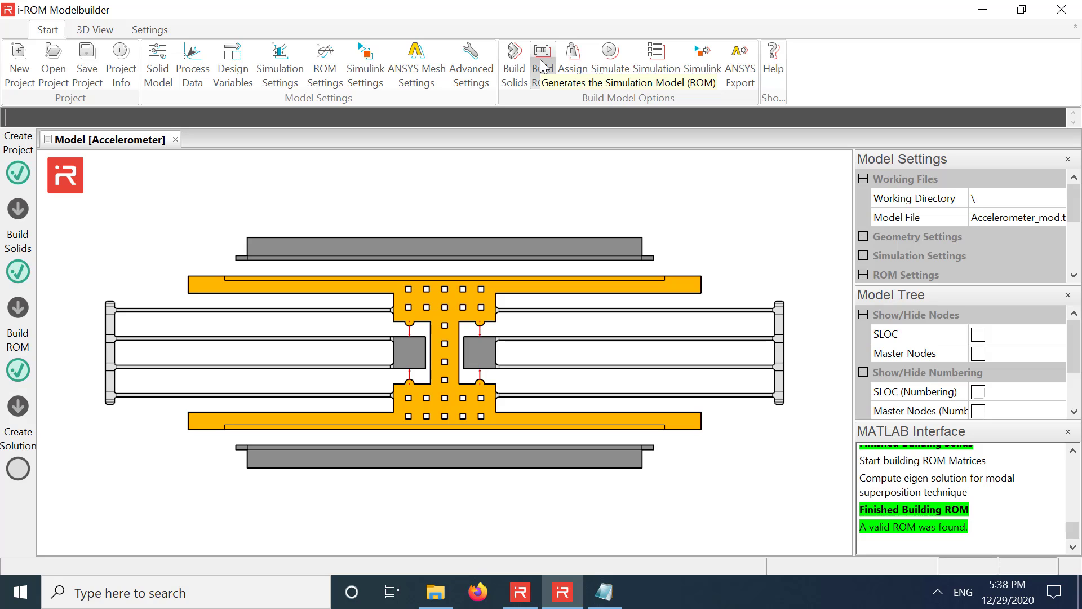
Step: Add a displacement constraint load on rigid body node 1 in direction uy with a DC value of 8
left_click(573, 55)
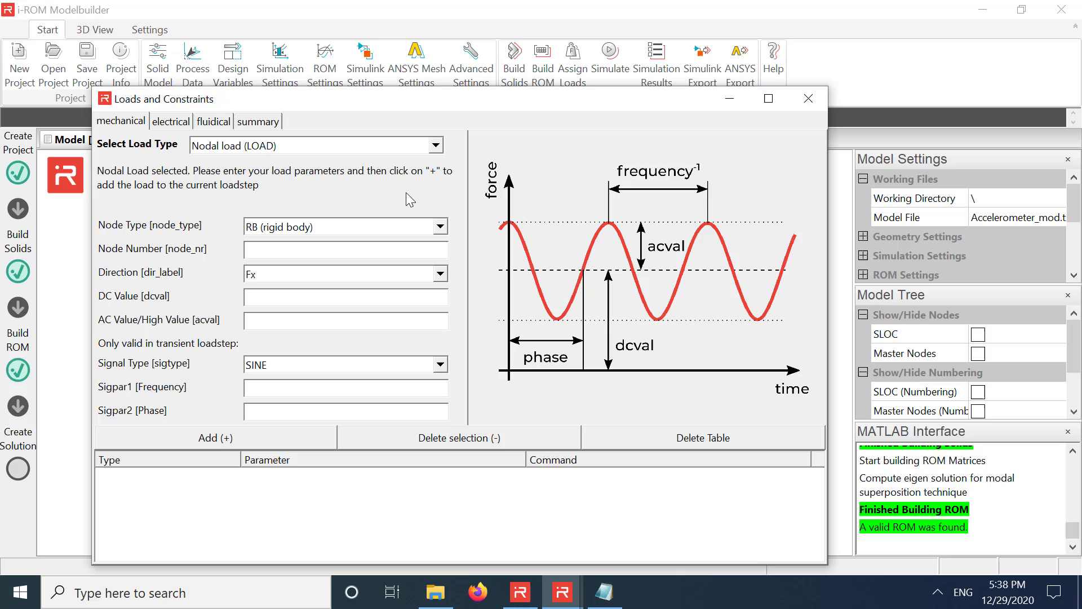
left_click(436, 145)
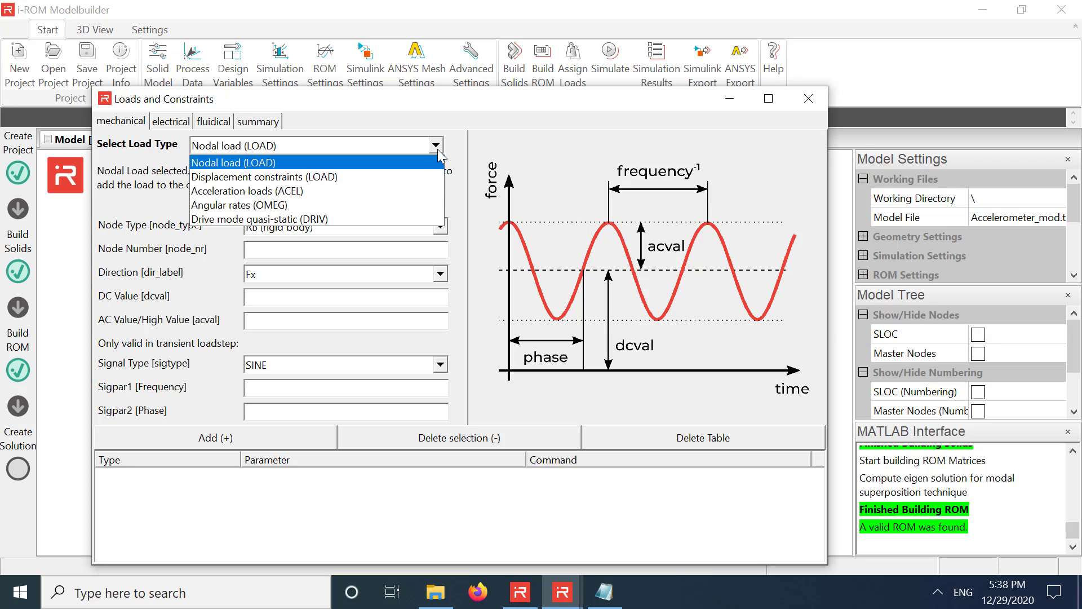
left_click(425, 177)
left_click(344, 247)
type("1")
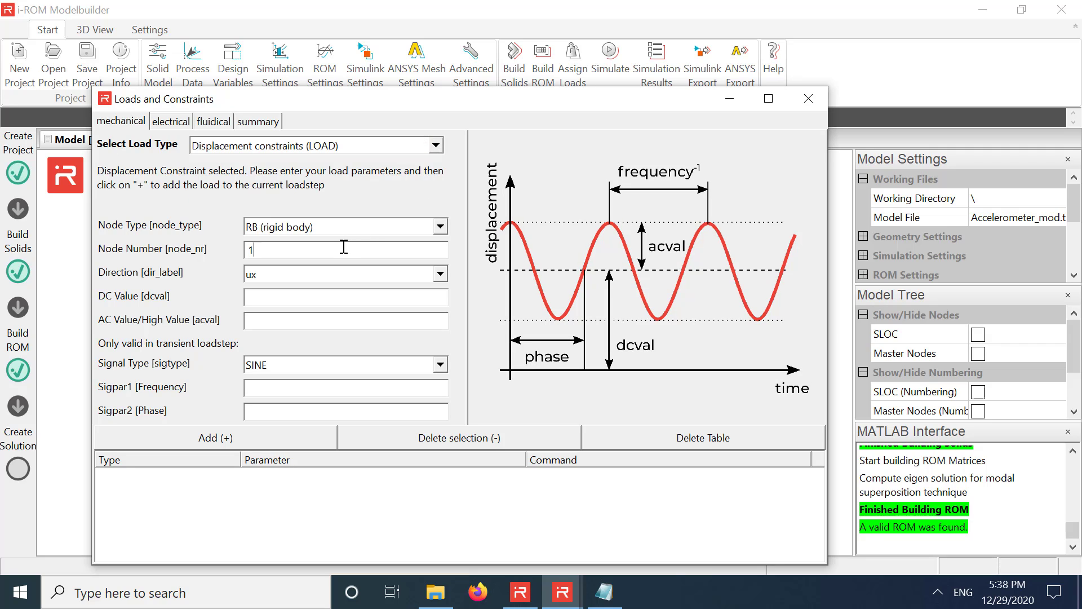
left_click(440, 274)
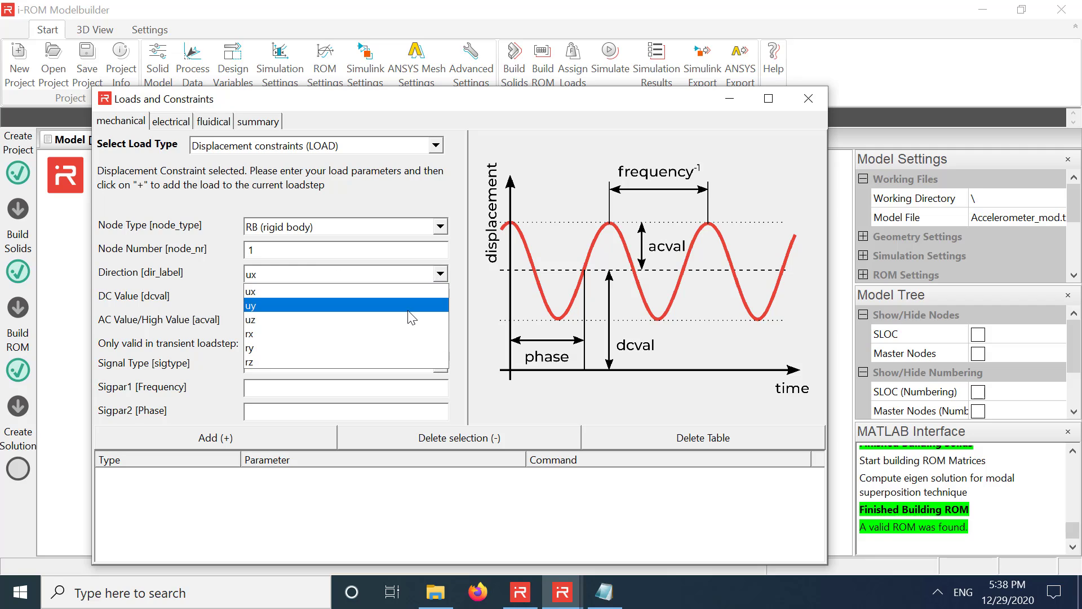
left_click(405, 313)
left_click(401, 299)
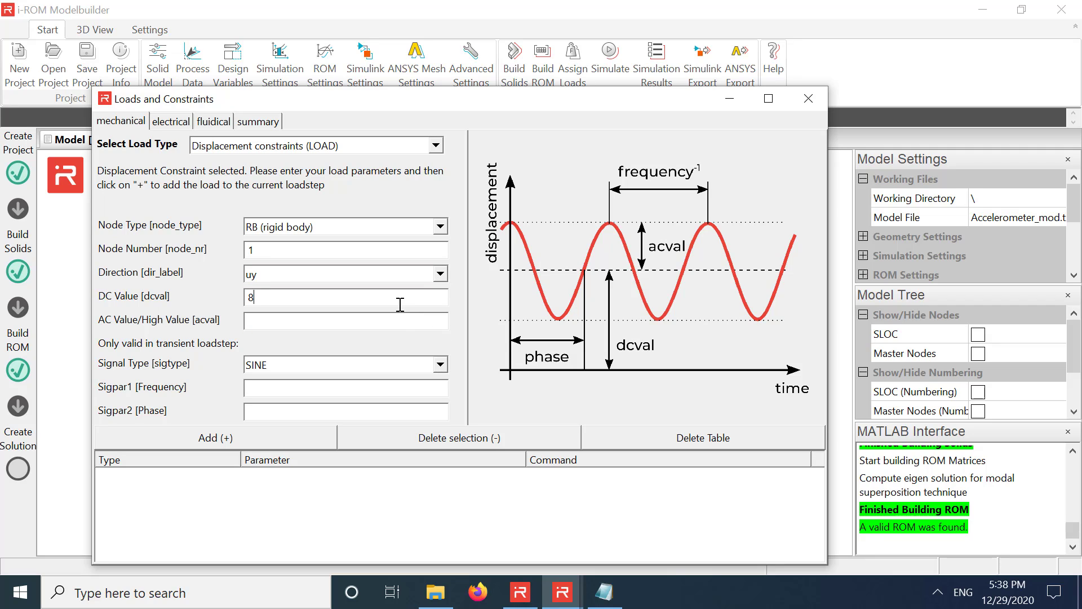
type("8")
left_click(294, 444)
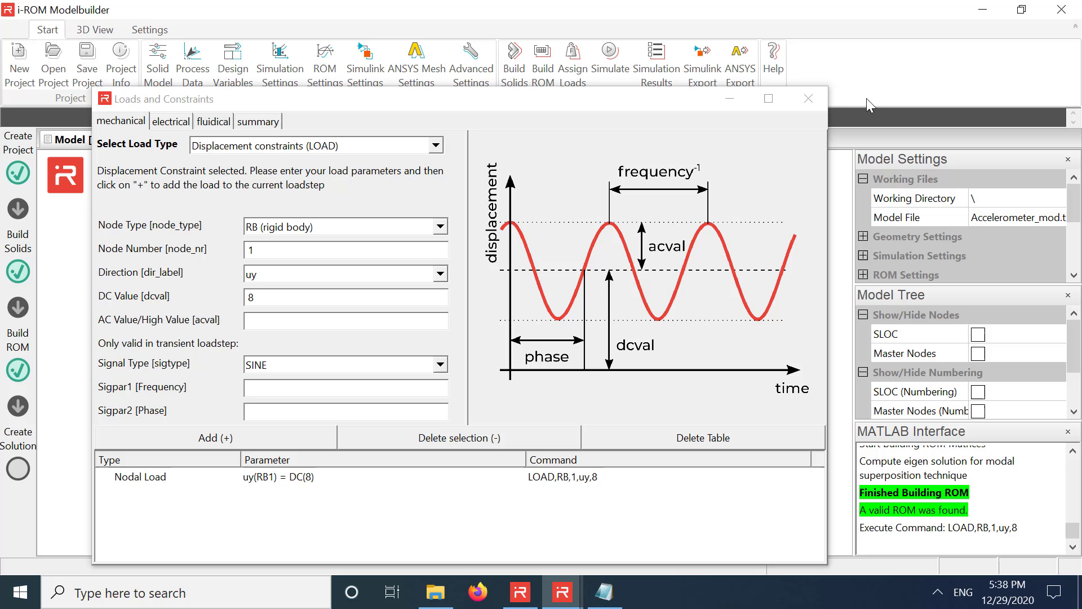
left_click(819, 99)
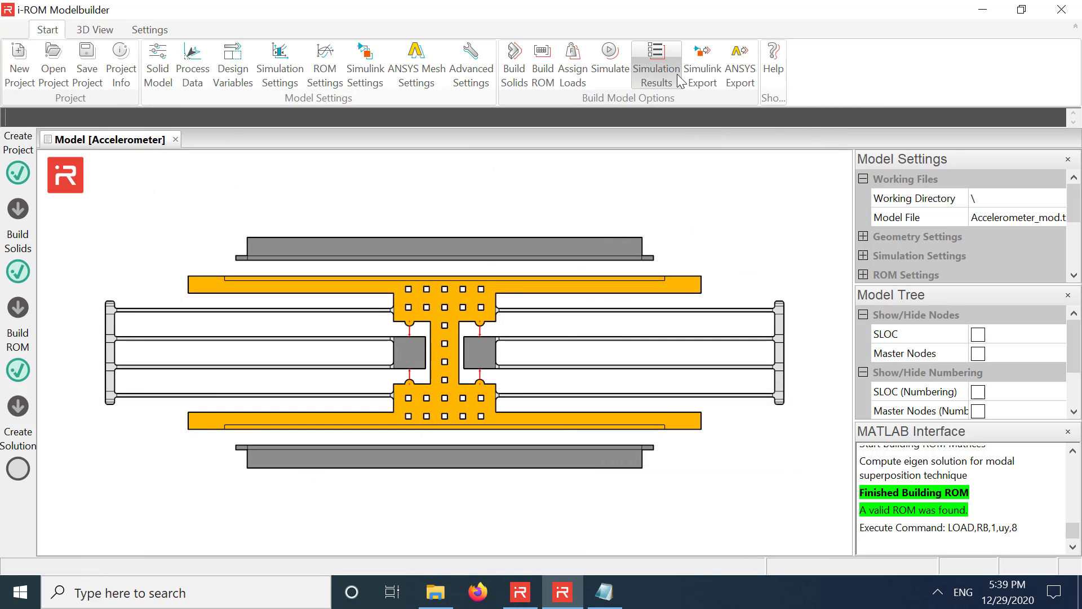
Step: Run a static analysis of the loaded accelerometer model
left_click(614, 62)
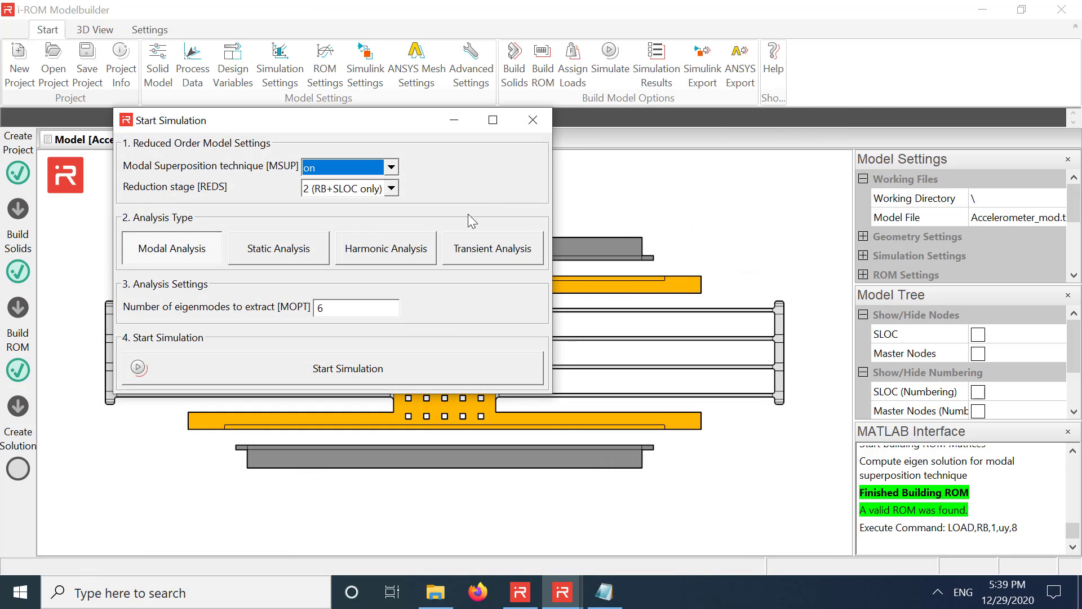
left_click(305, 253)
left_click(327, 523)
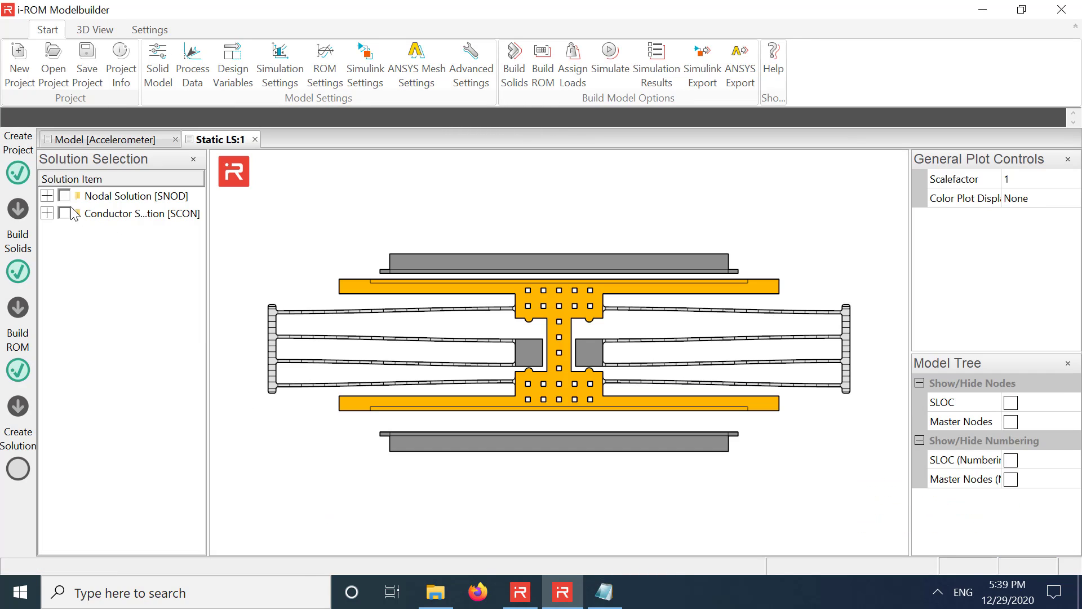
Step: Select the uy displacement of RB 1 in the nodal solution and view its value in the MATLAB Variables window
left_click(46, 196)
left_click(51, 214)
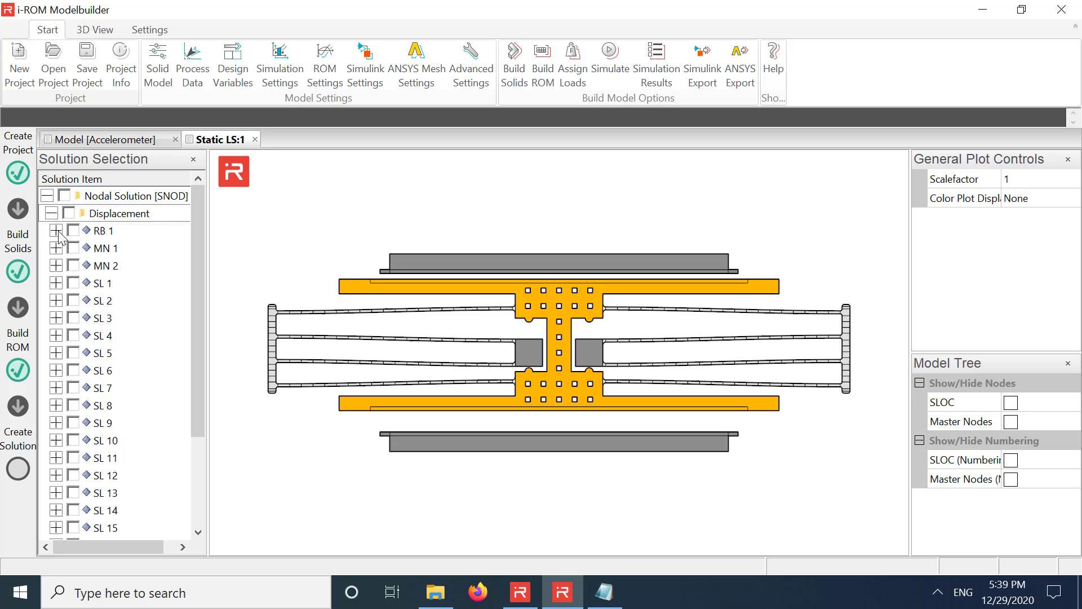
left_click(56, 231)
left_click(78, 265)
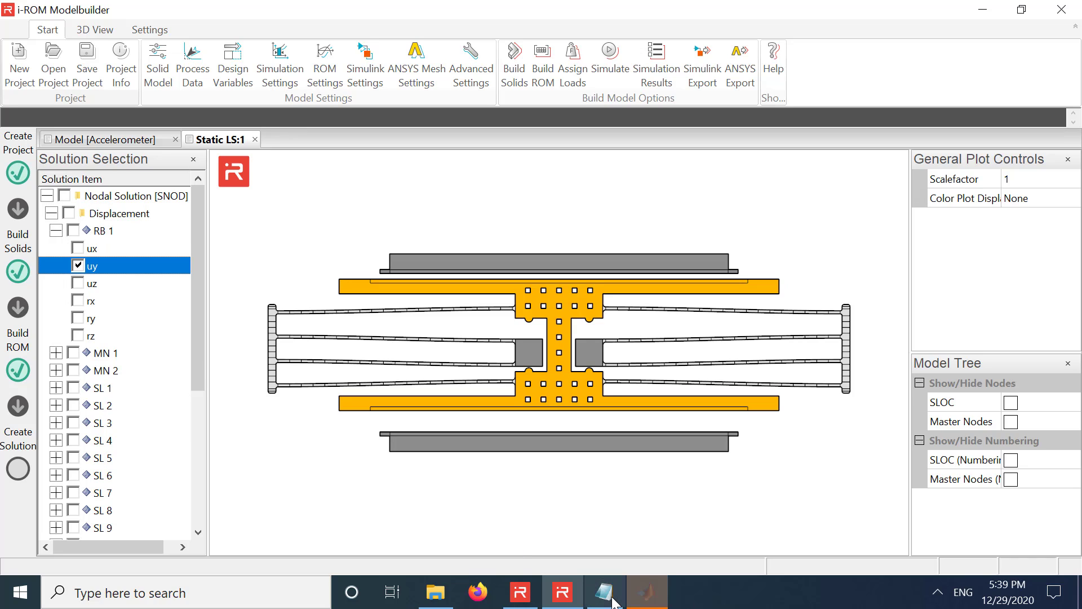
left_click(647, 592)
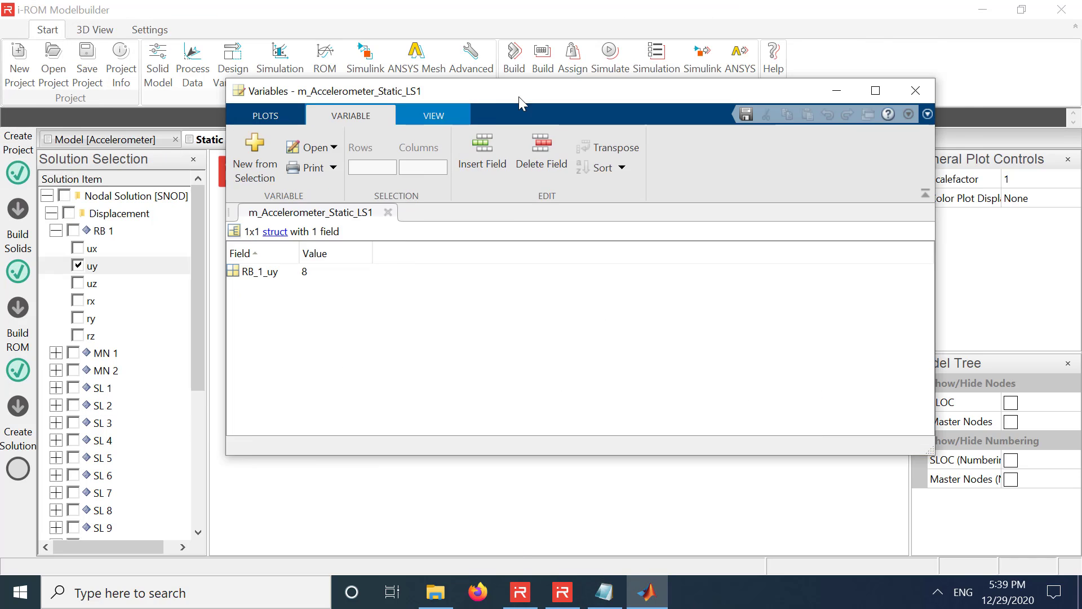
left_click_drag(519, 96, 576, 151)
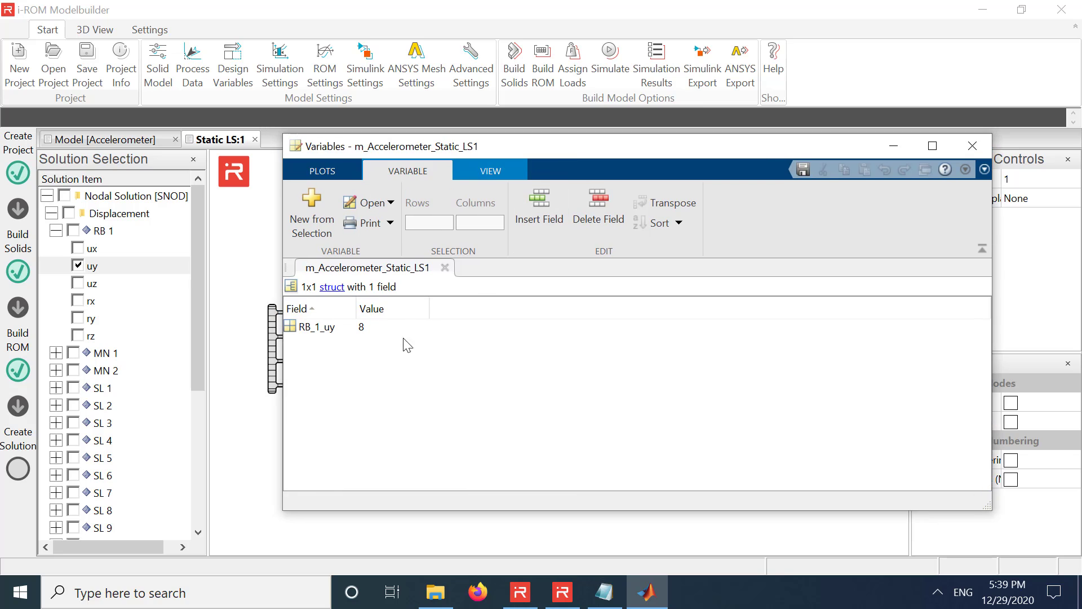
Step: Add the Fy reaction force of RB 1 to the selected results and view it in the MATLAB Variables window
scroll(108, 353, "down", 5)
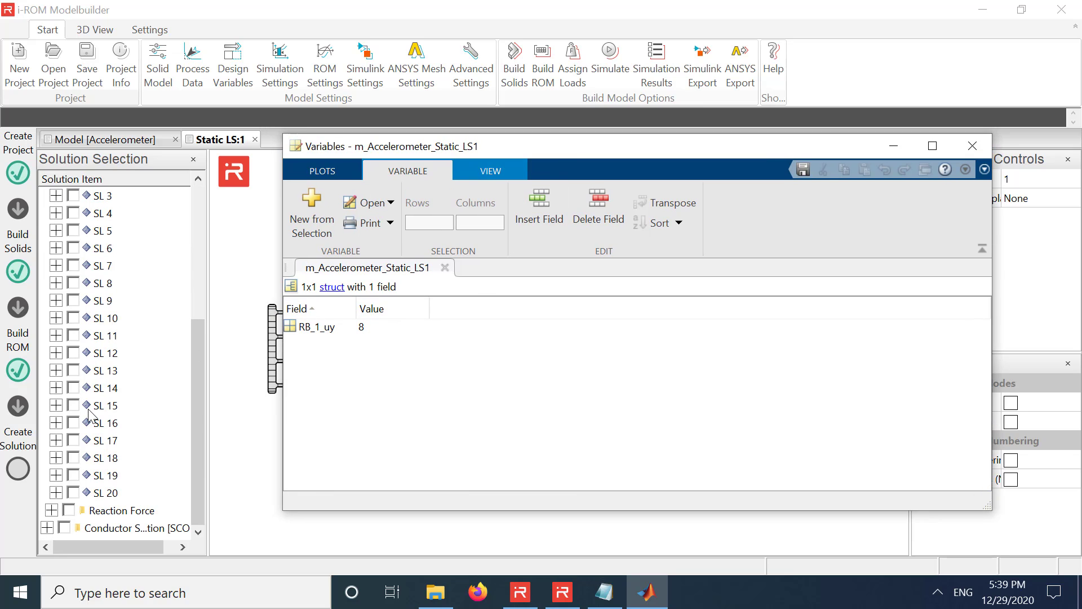
left_click(52, 510)
scroll(59, 514, "down", 4)
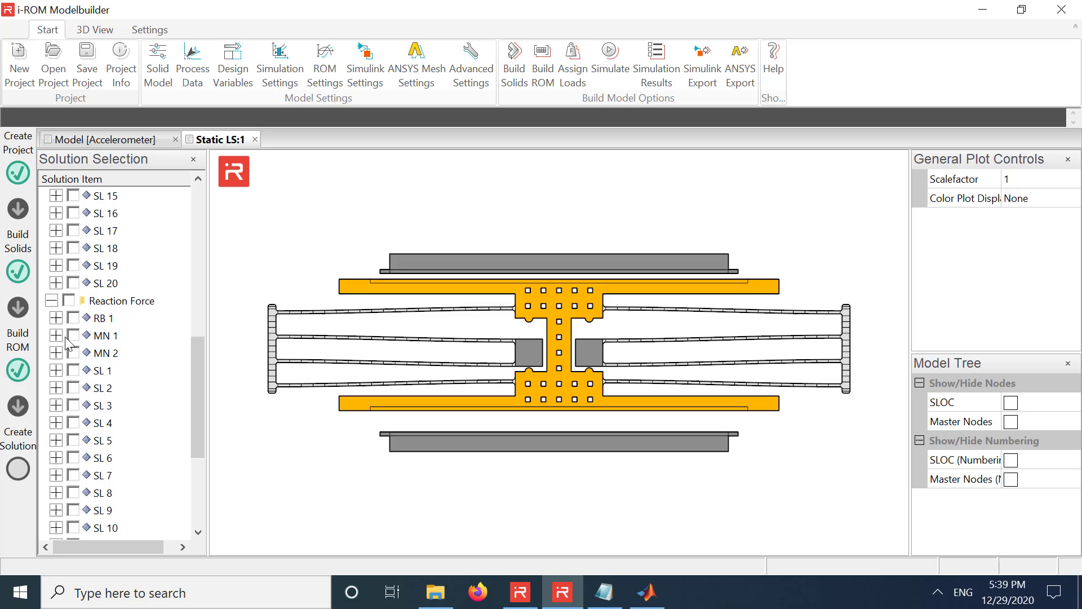
left_click(56, 318)
left_click(79, 353)
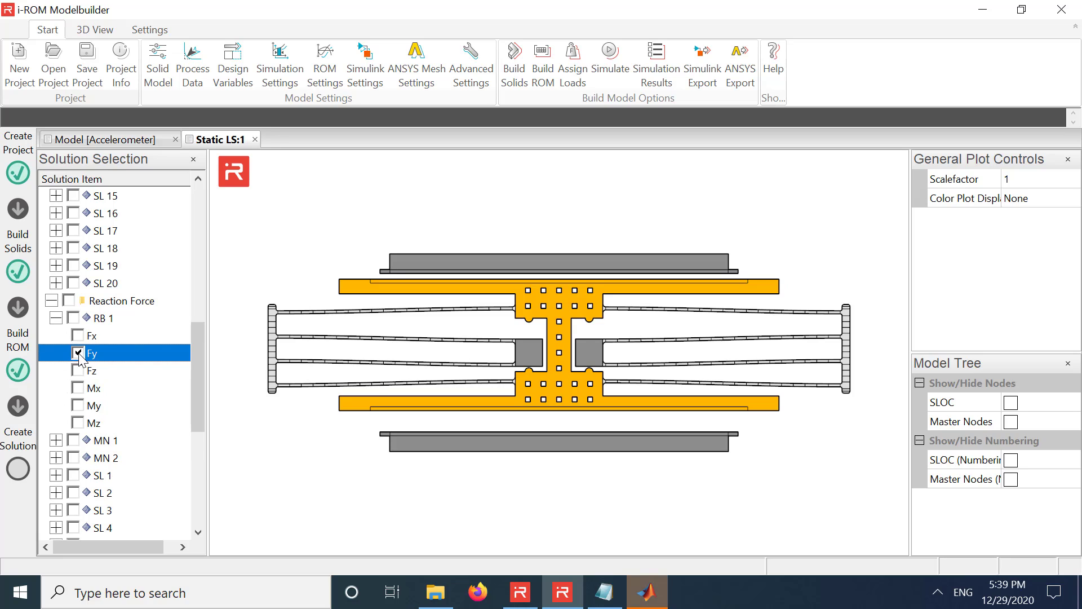
left_click(647, 592)
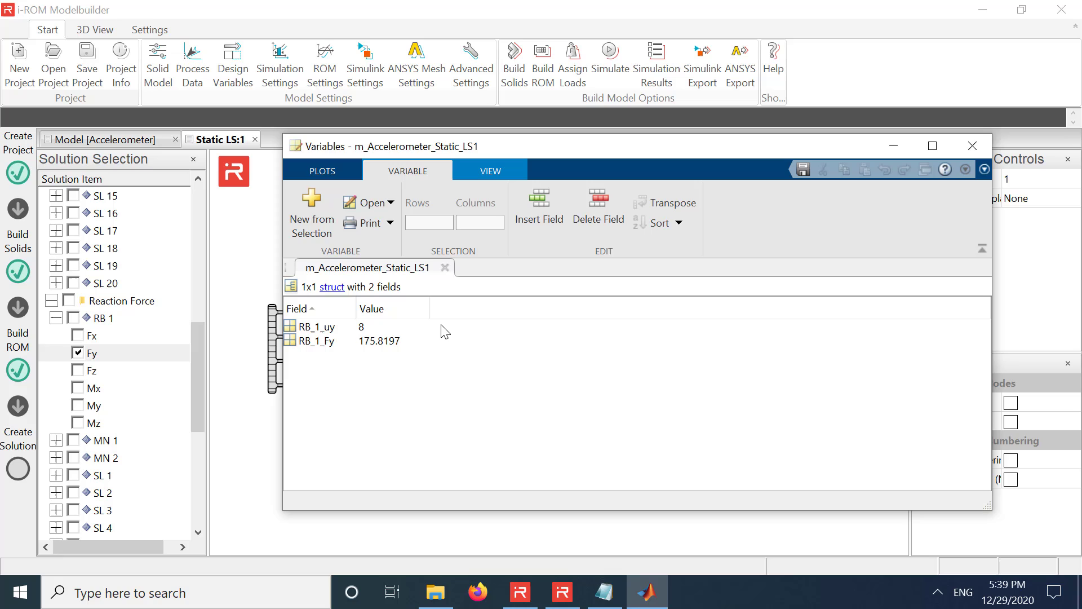
Step: Add the displacements uy of SL 4 and uz of MN 1 and MN 2 to the results, and check them in MATLAB's Variables window
scroll(159, 302, "up", 5)
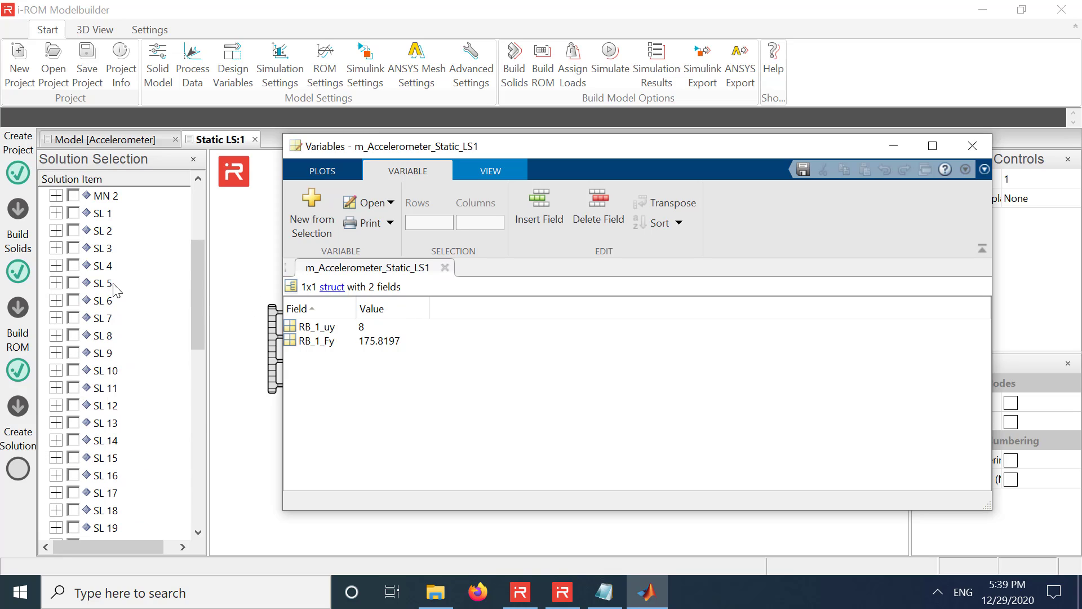
left_click(56, 265)
left_click(79, 300)
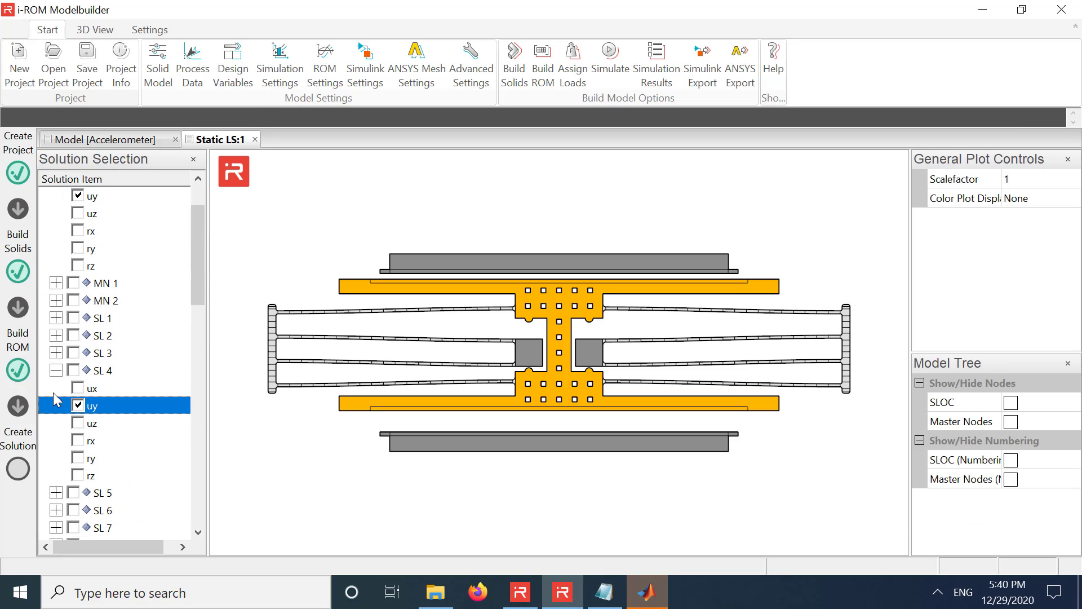
left_click(55, 283)
left_click(79, 335)
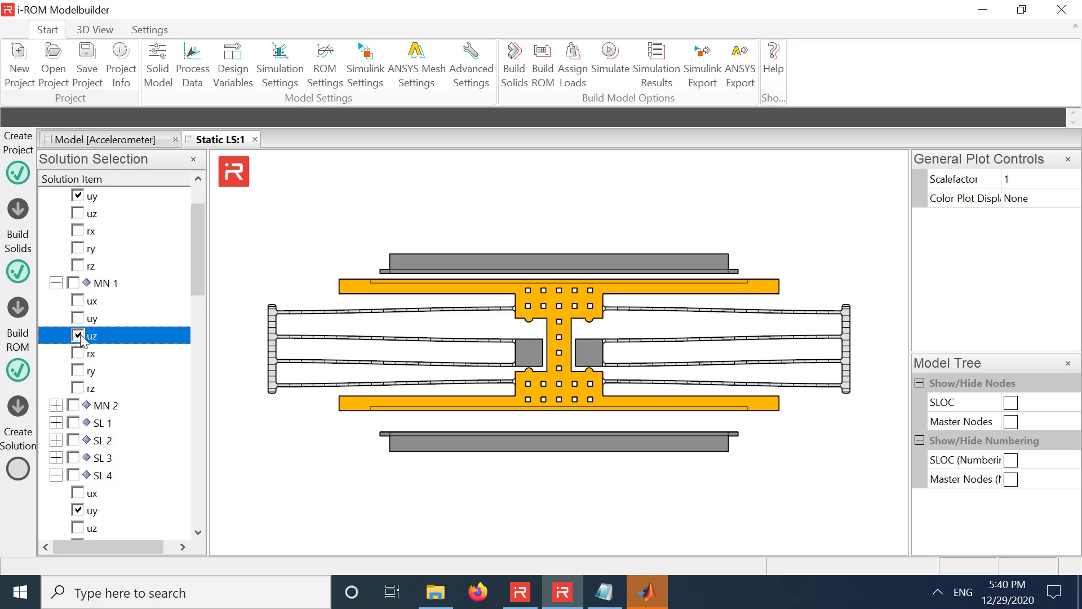
left_click(56, 406)
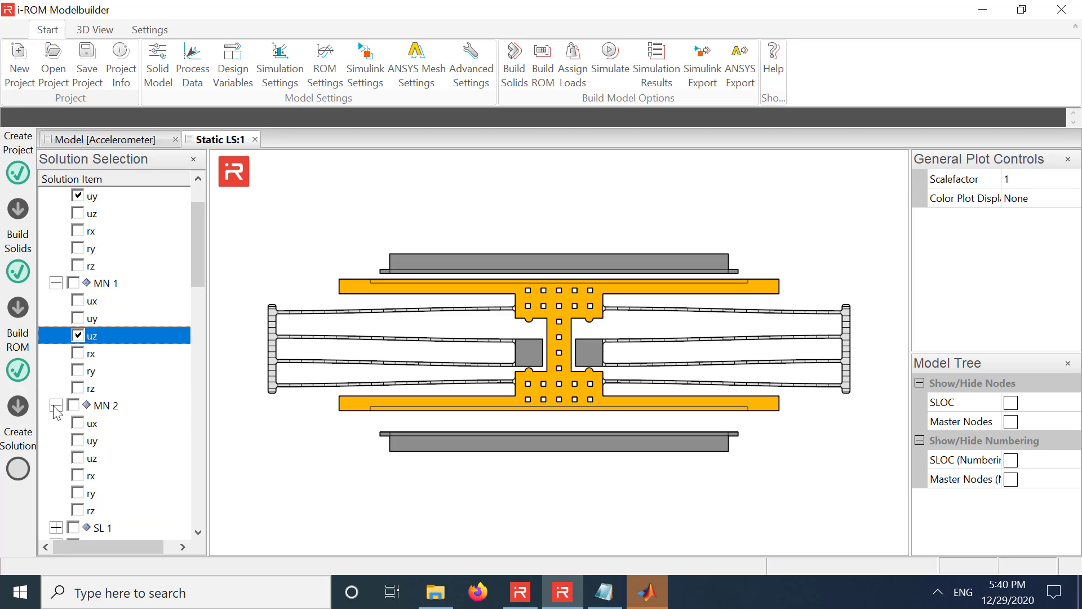
left_click(78, 458)
left_click(660, 599)
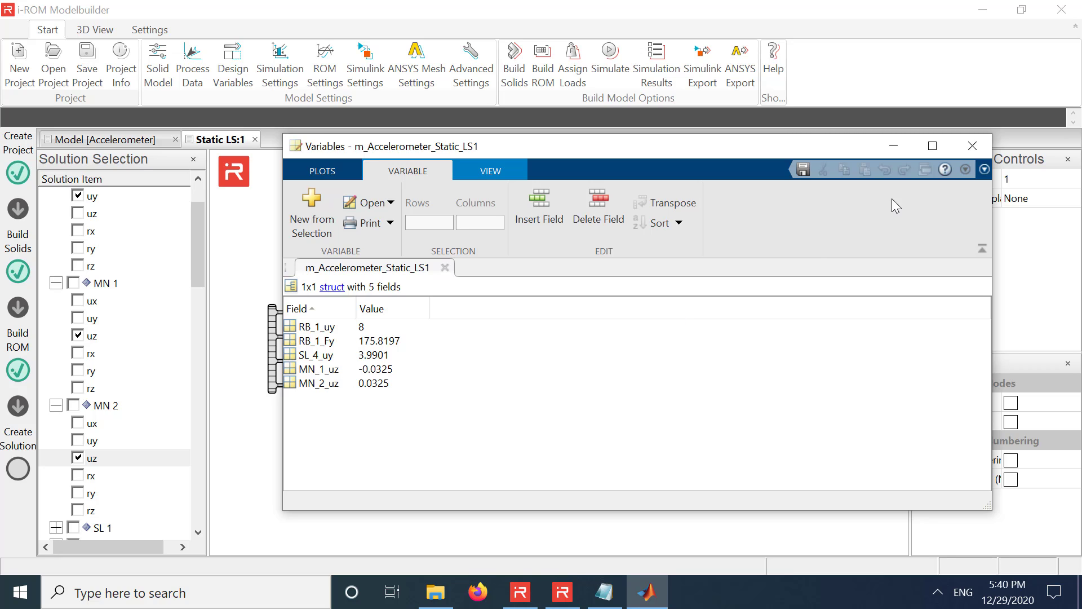
left_click(973, 146)
Step: Examine the static solution as a uz color plot and set the color plot display back to None
left_click(1034, 198)
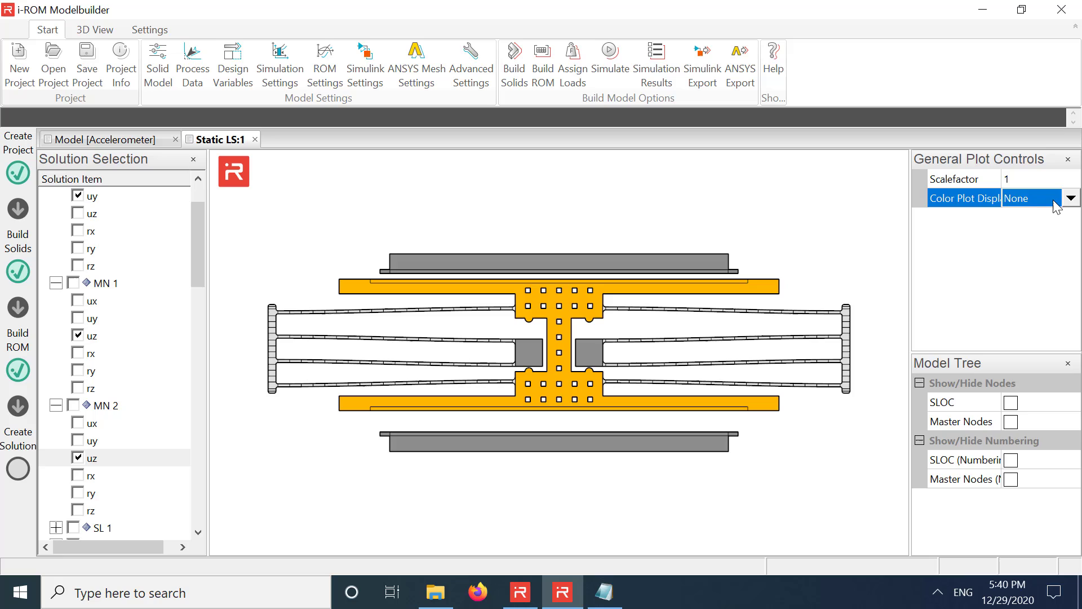
left_click(1054, 202)
left_click(1020, 253)
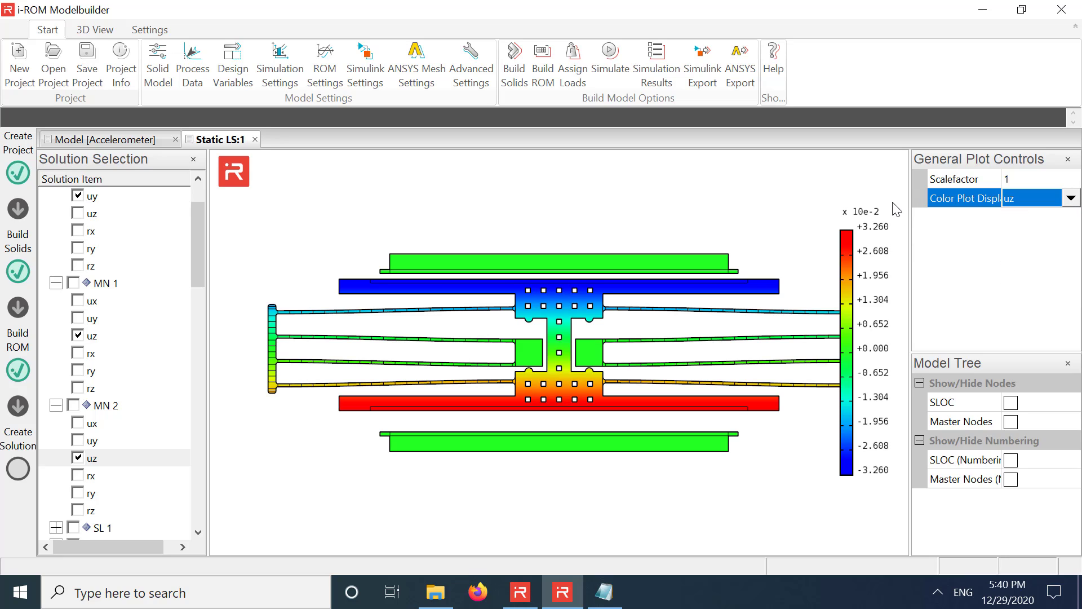
left_click(1034, 199)
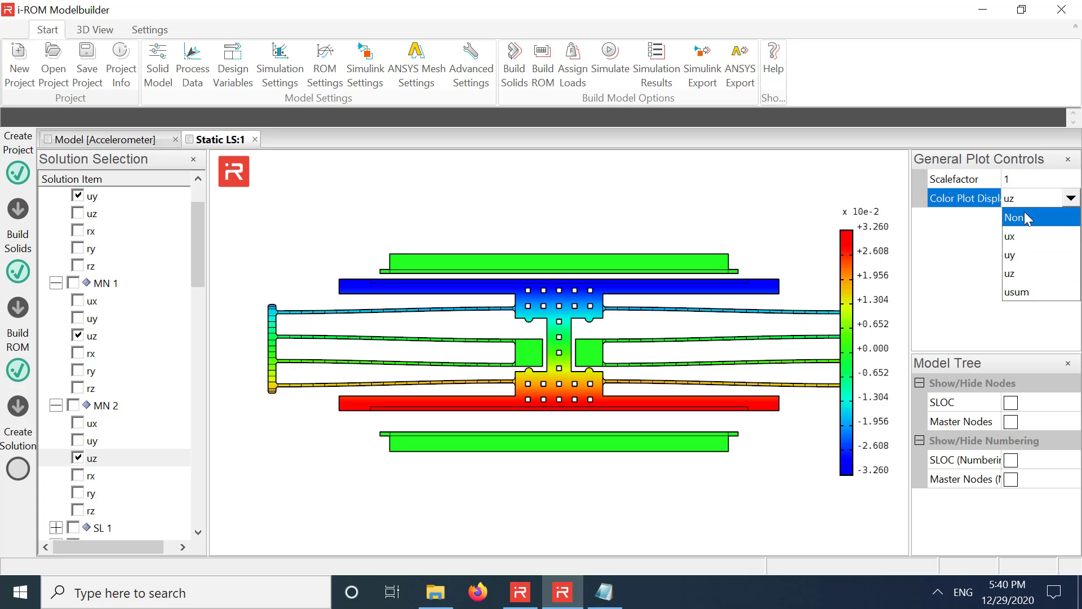
left_click(1026, 218)
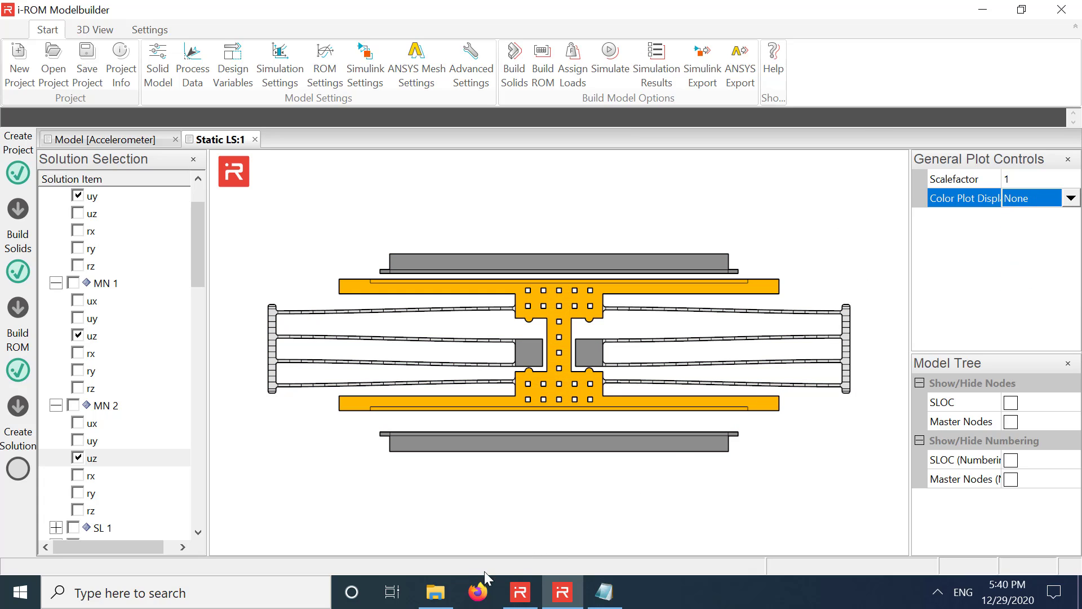
Step: Open Accelerometer_MASS_MATRIX.txt from the project folder in File Explorer and examine the total mass, center of mass and moments of inertia of rigid body 1
left_click(435, 591)
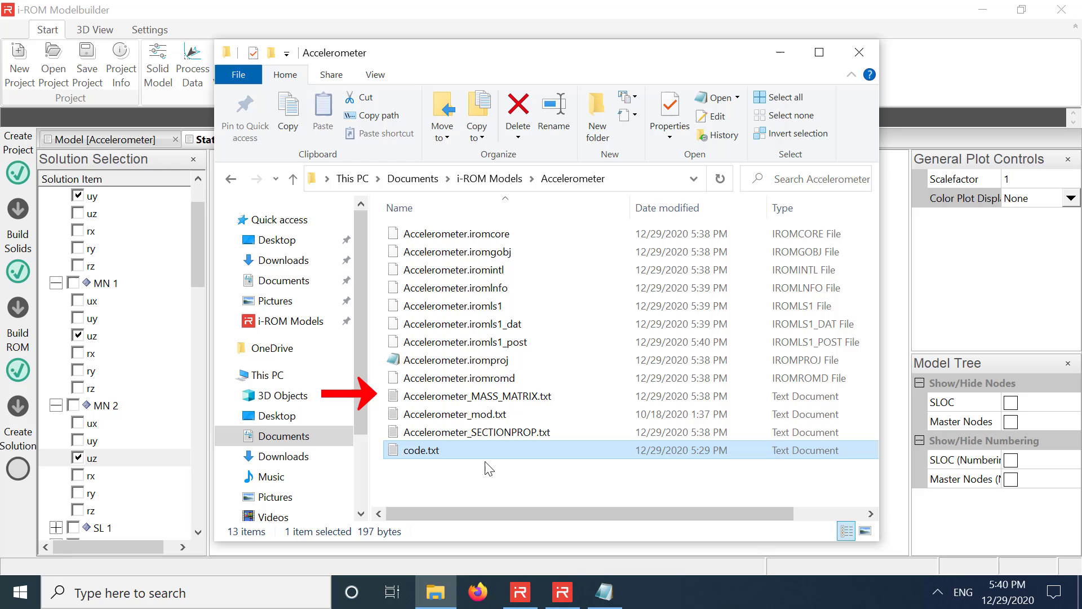
left_click(503, 402)
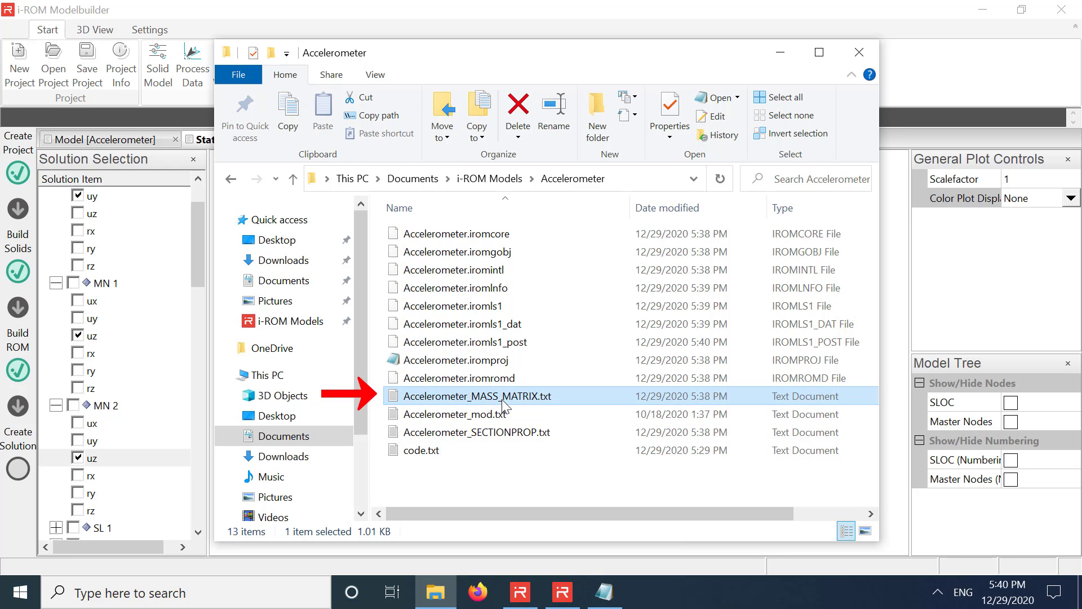
double_click(503, 401)
scroll(338, 371, "down", 3)
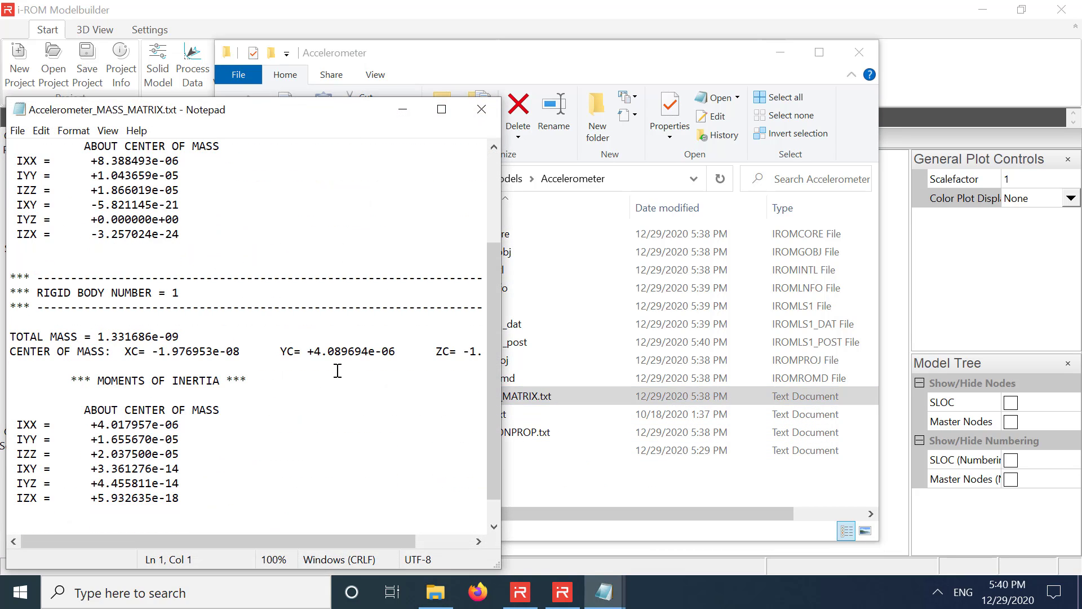
scroll(338, 371, "down", 1)
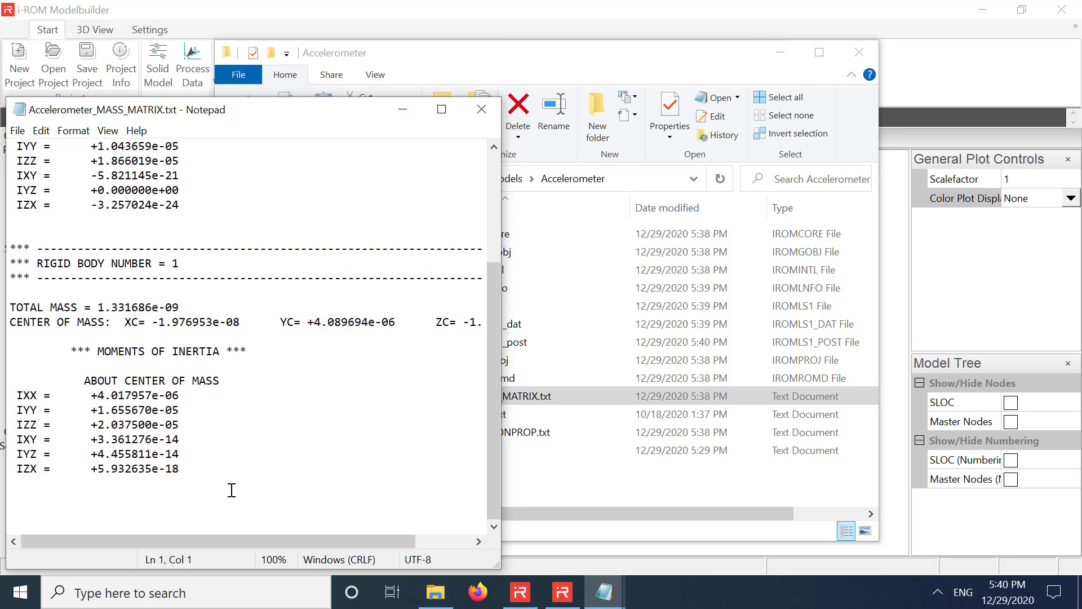
left_click(482, 108)
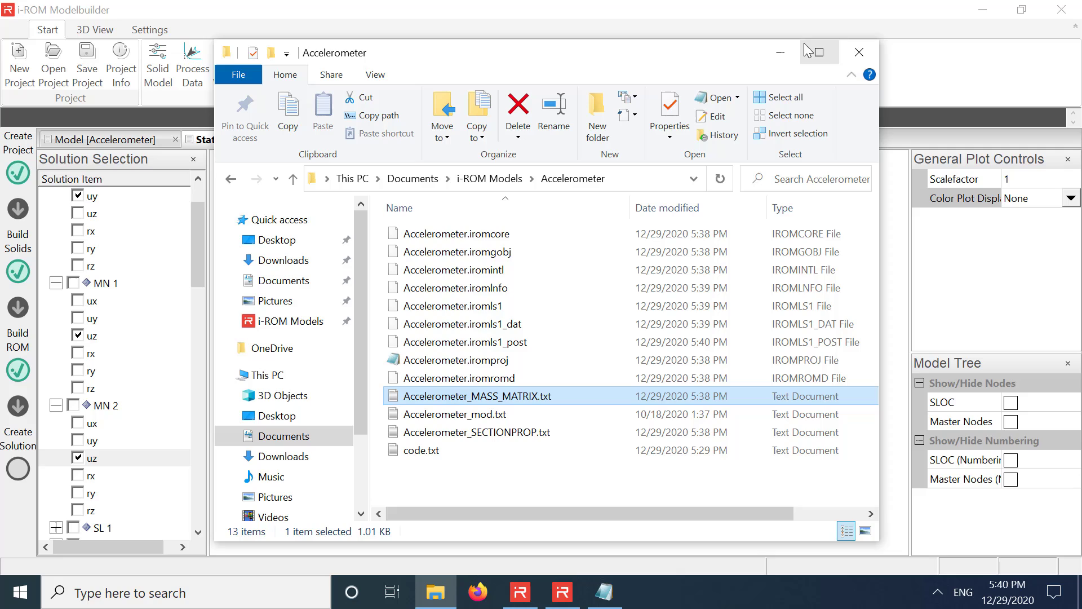
Step: Return to i-ROM Modelbuilder, close the Static LS:1 results and delete the uy displacement load on rigid body 1
left_click(784, 52)
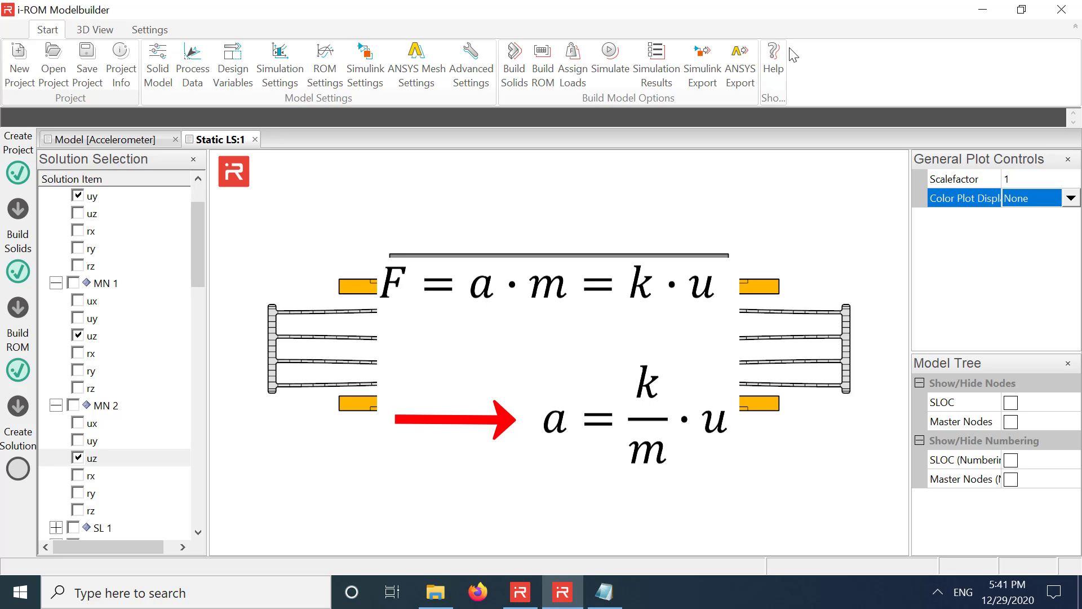
left_click(255, 140)
left_click(570, 59)
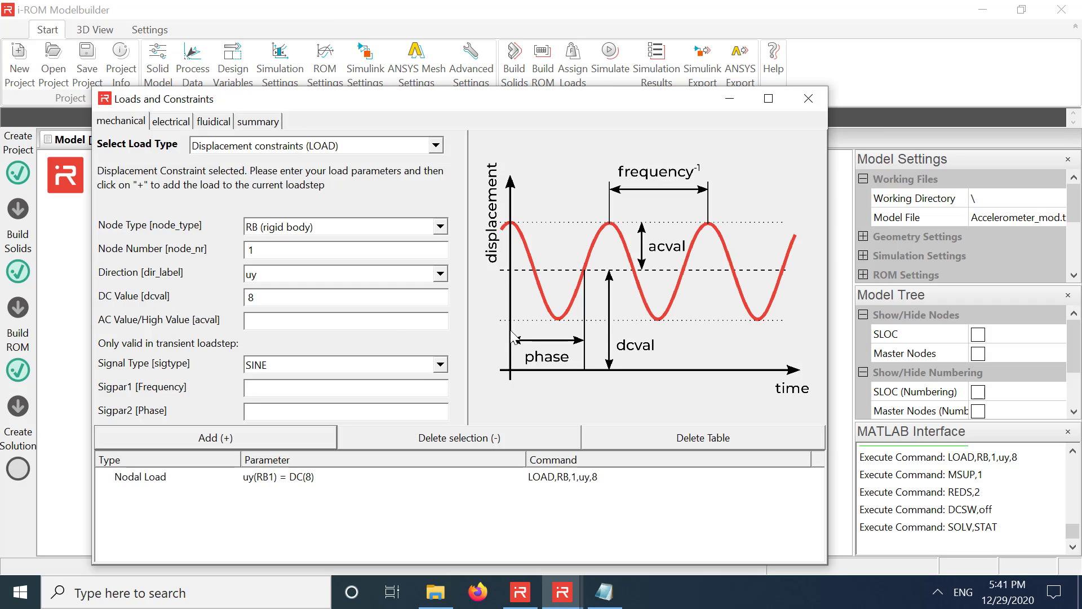
left_click(536, 438)
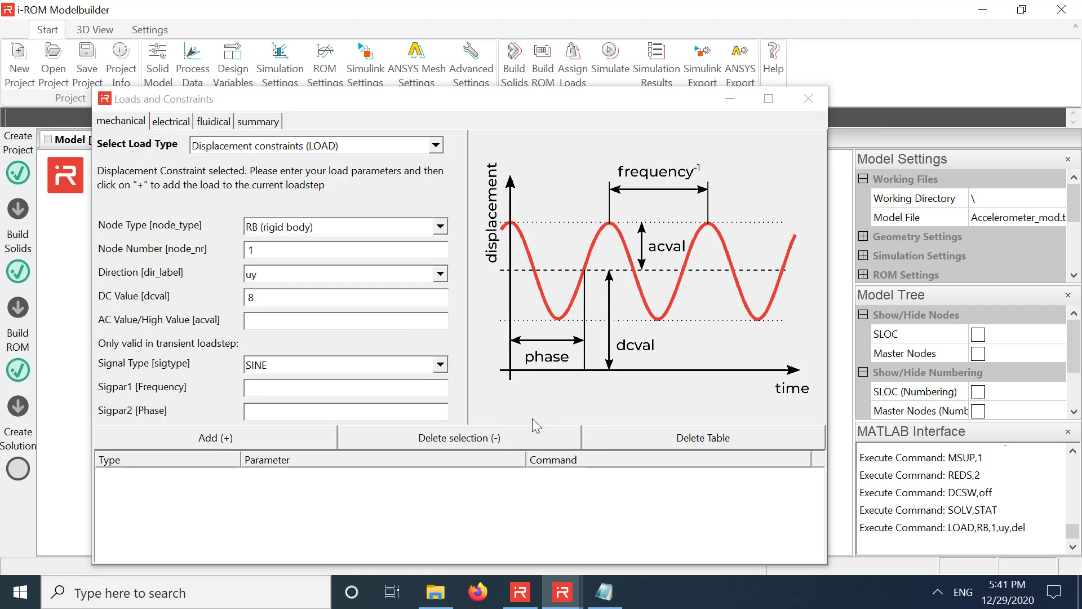
Step: Add an acceleration load (ACEL) in direction uy with a DC value of 11e10 to the load step
left_click(401, 146)
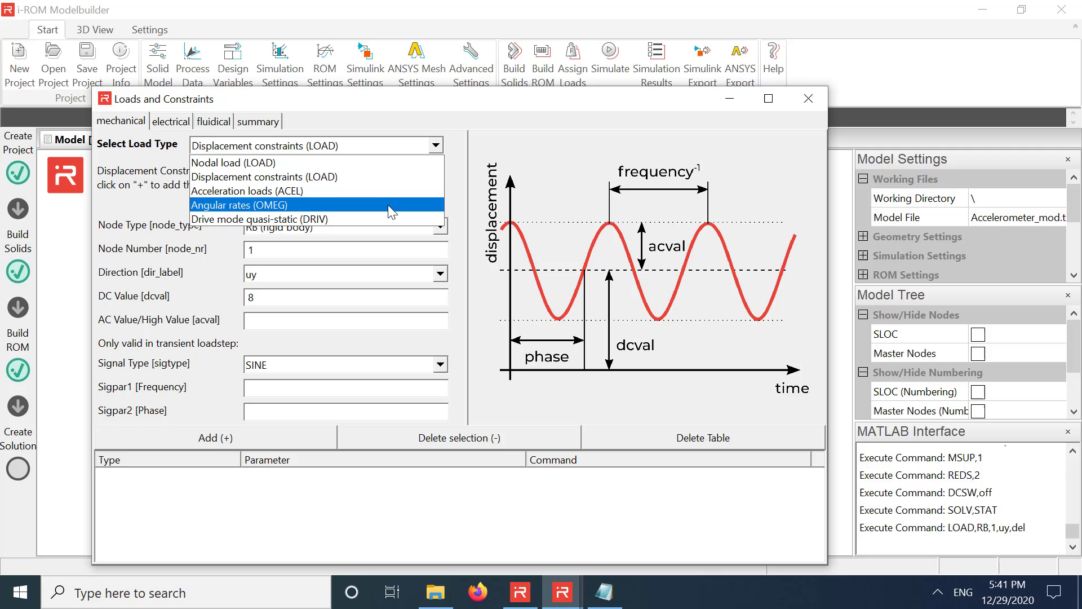
left_click(378, 191)
left_click(439, 274)
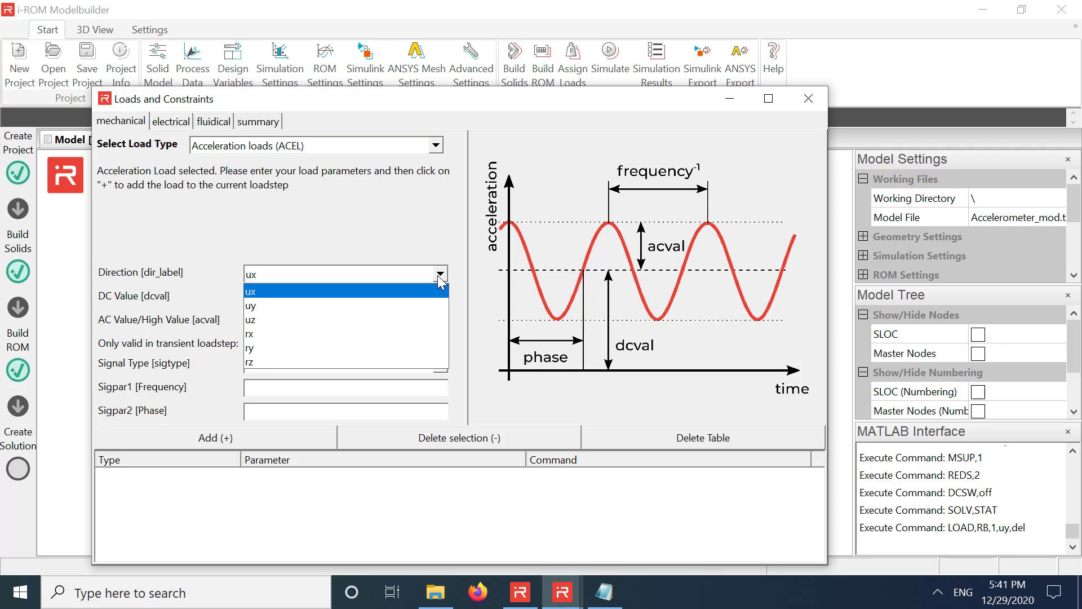
left_click(426, 305)
left_click(412, 297)
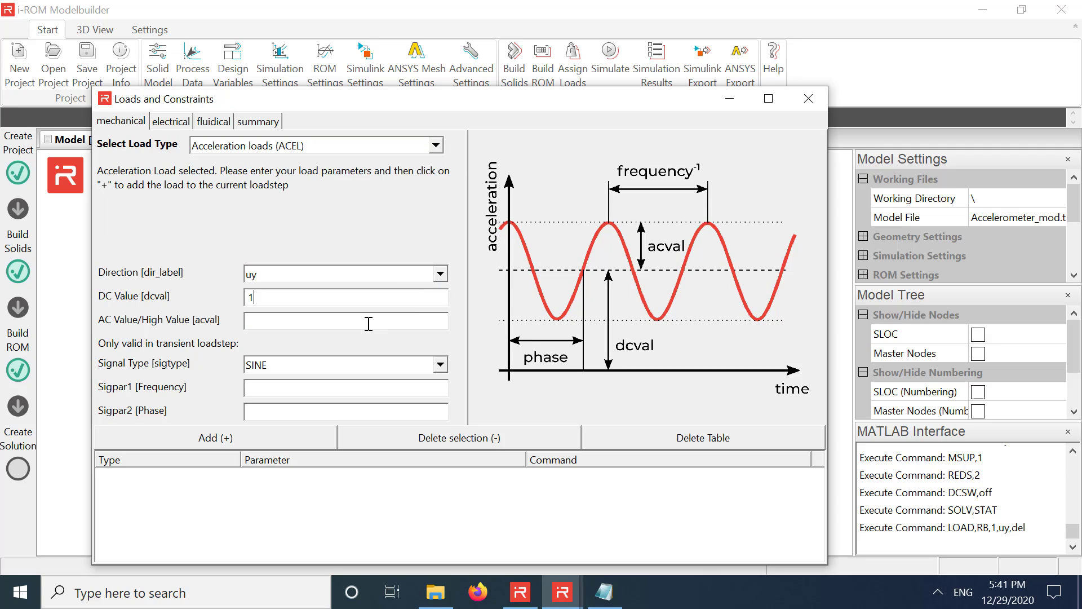
type("11e10")
left_click(157, 435)
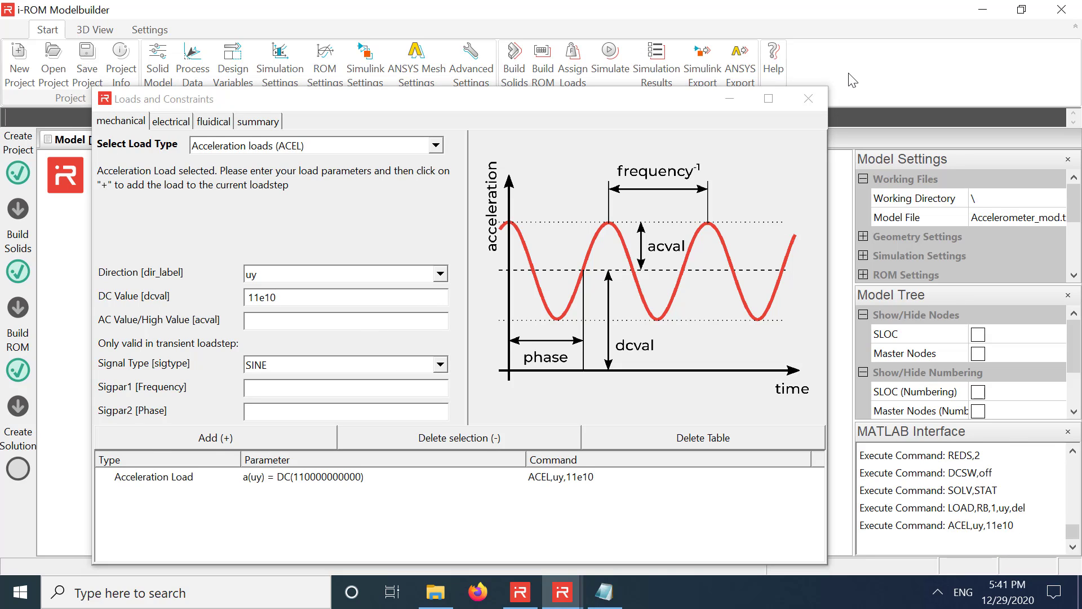
left_click(809, 99)
Step: Run the static analysis with the DC sweep off and display the solution as a uy color plot
left_click(610, 62)
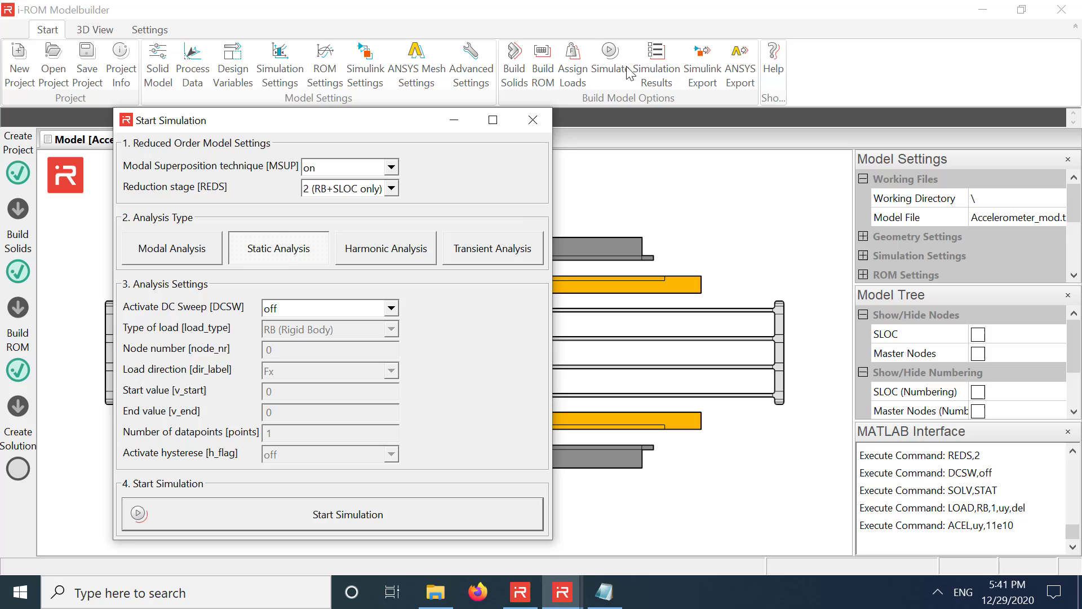
left_click(369, 529)
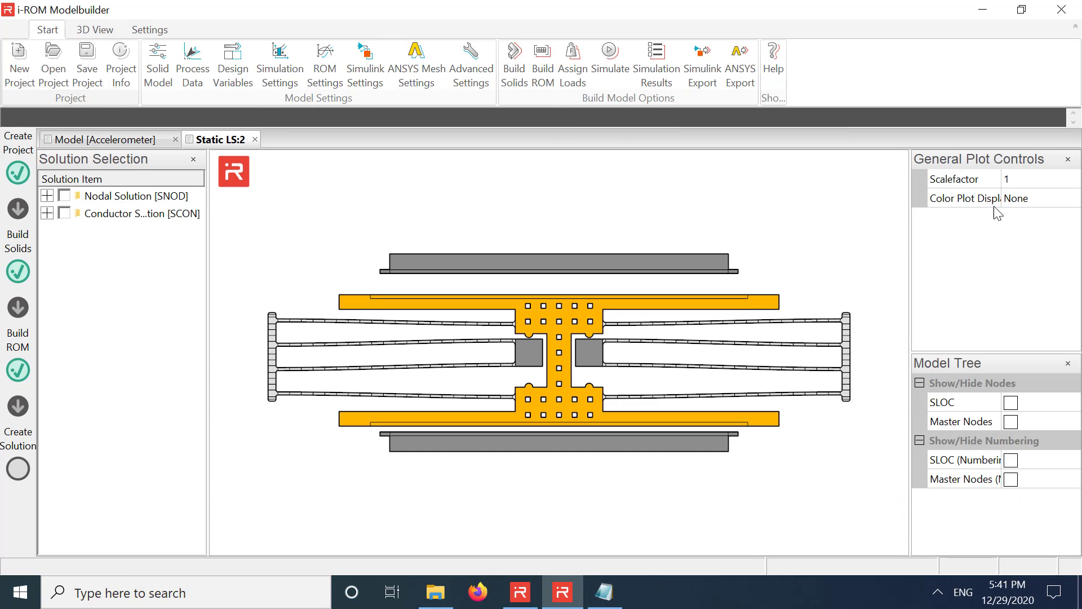
left_click(995, 201)
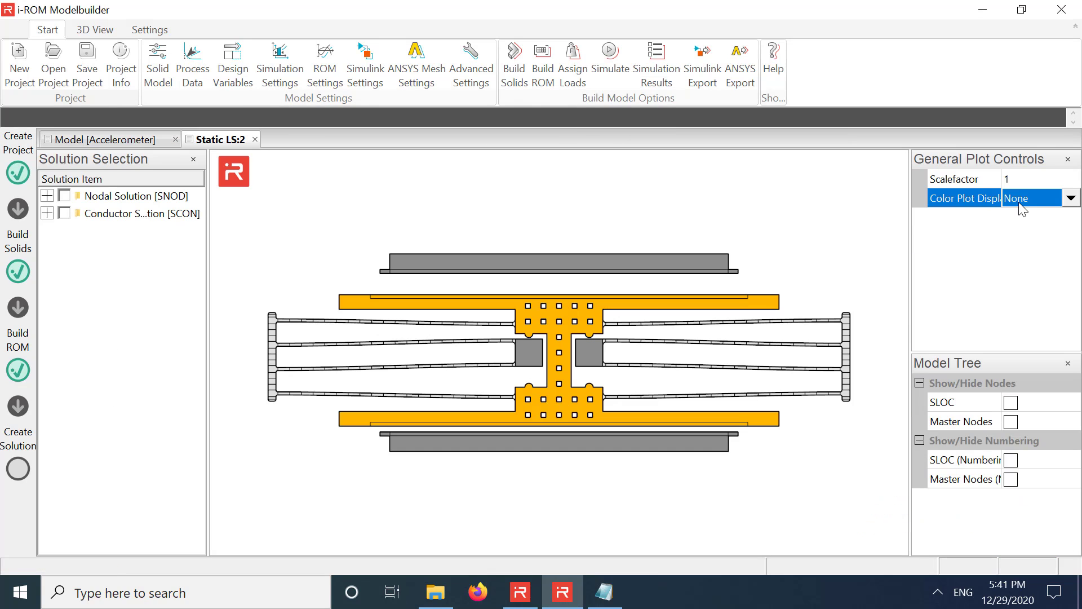
left_click(1070, 198)
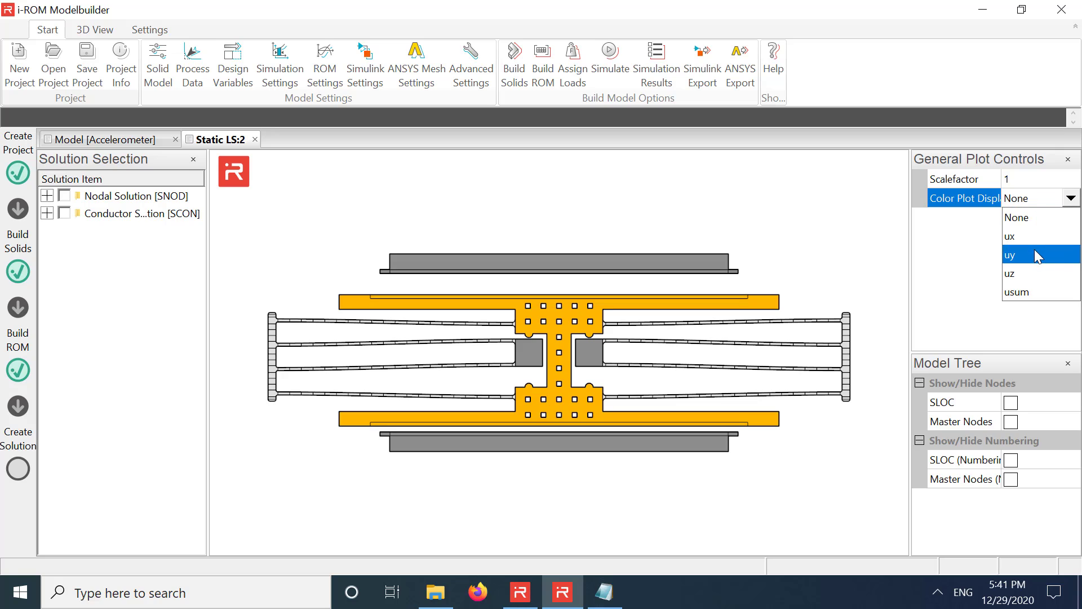
left_click(1034, 253)
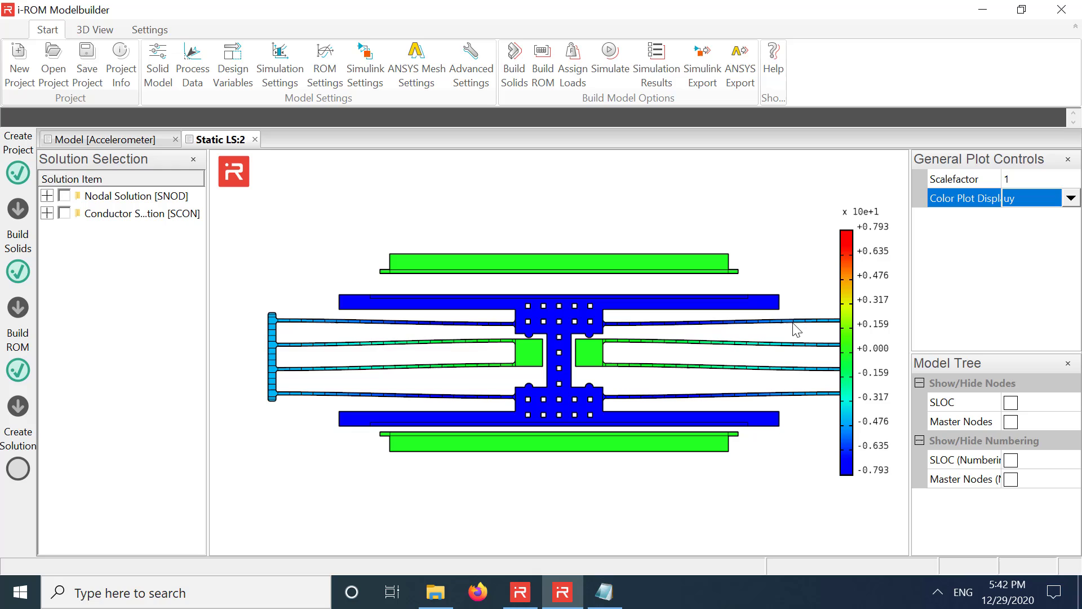
Step: Delete the uy acceleration load from the current load step
left_click(581, 60)
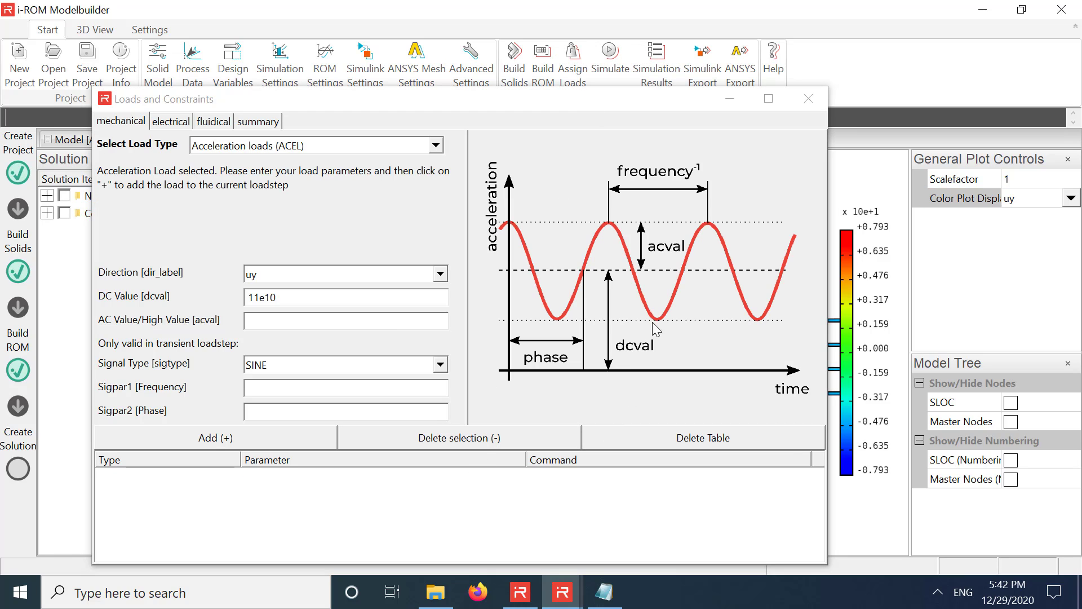
left_click(809, 99)
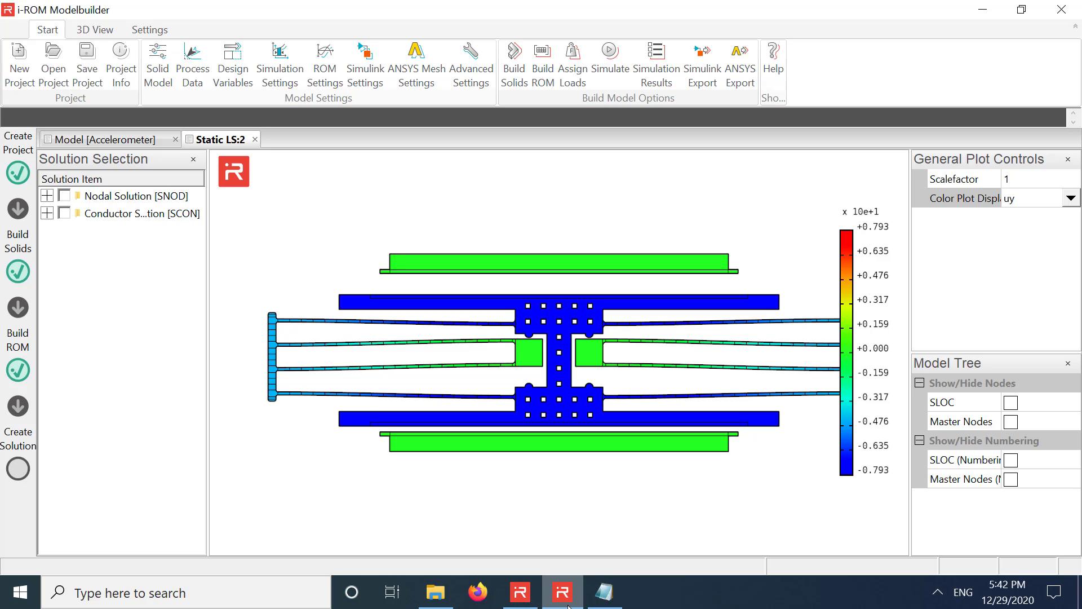
Step: Copy the COND and VSCR commands for mass, v_sense+ and v_sense- from code.txt in Notepad, execute them in Modelbuilder and close the Static LS:2 results
left_click(604, 592)
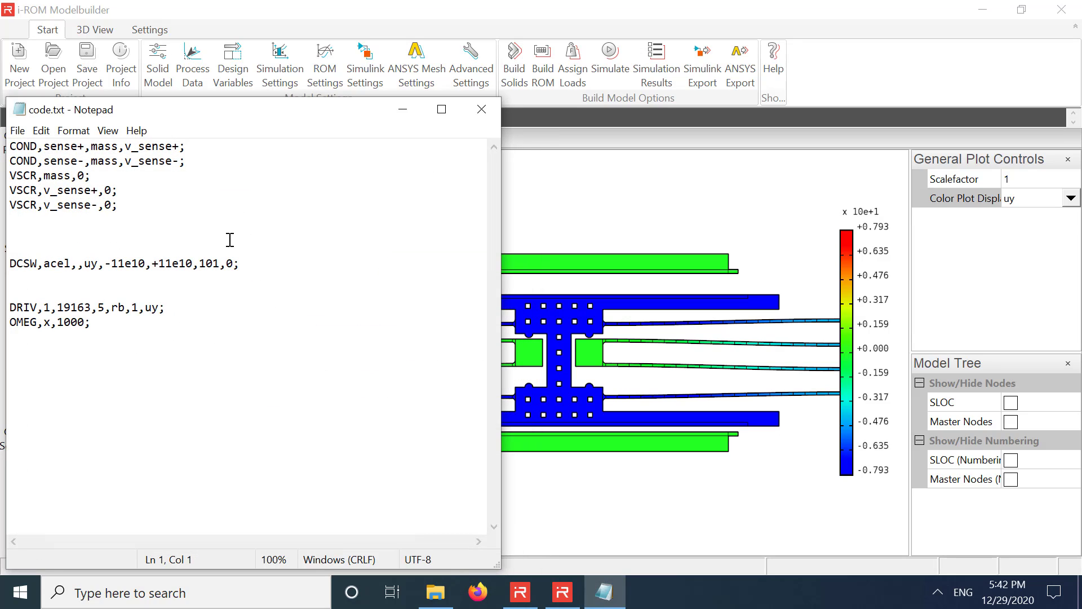
key("ctrl+shift+Home")
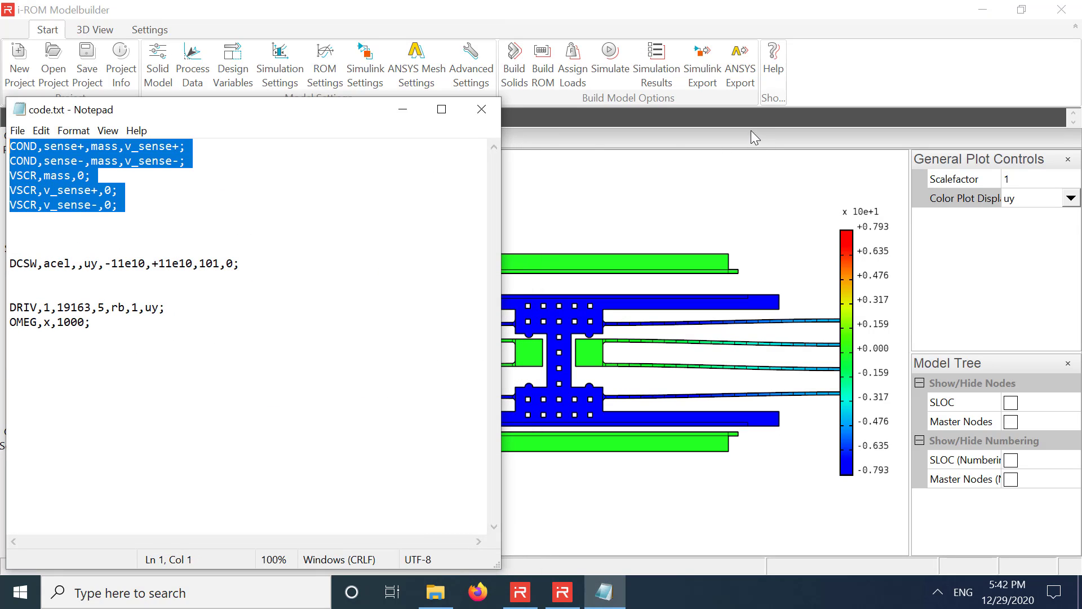
left_click(759, 119)
type("VSCR,v_sense-,0;")
key("Return")
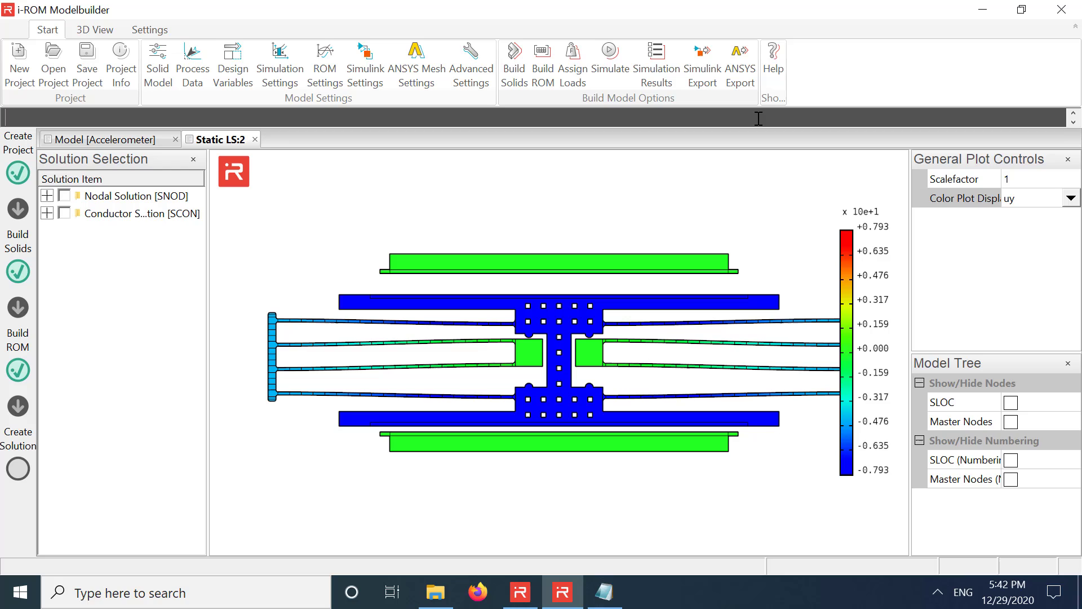
left_click(255, 139)
Step: Execute the command DCSW,acel,,uy,-11e10,+11e10,101,0; from code.txt and run the static analysis with this acceleration sweep
left_click(600, 595)
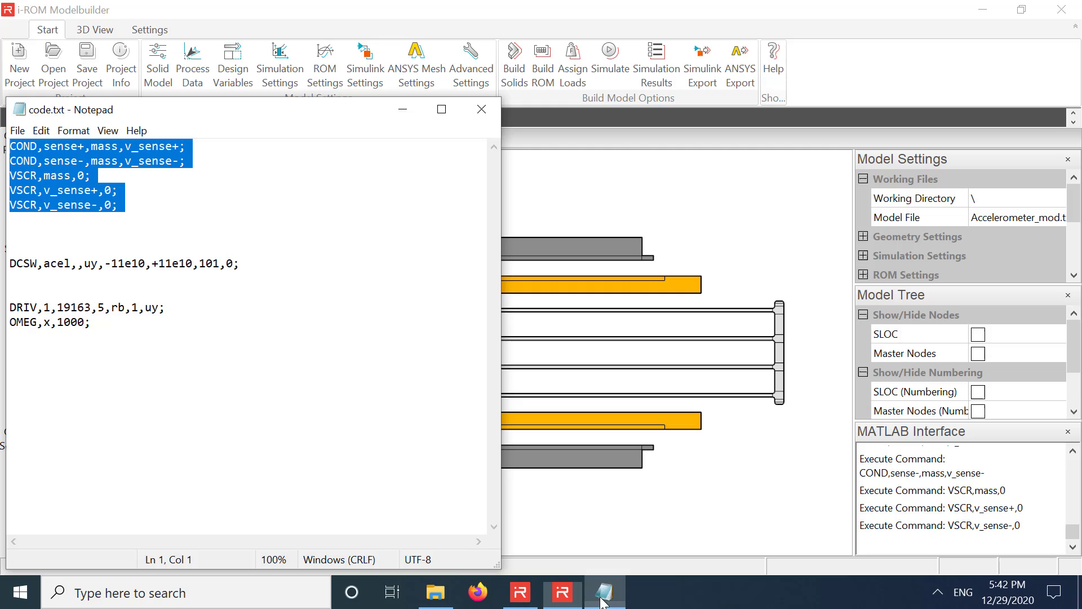
left_click_drag(254, 262, 3, 264)
key("ctrl+c")
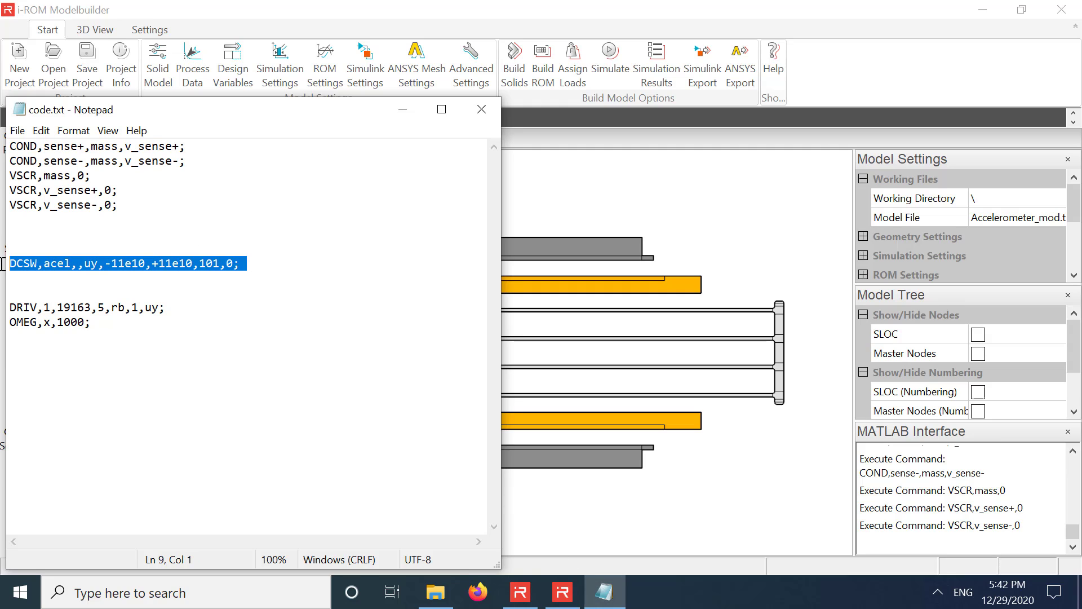
left_click(616, 118)
key("ctrl+v")
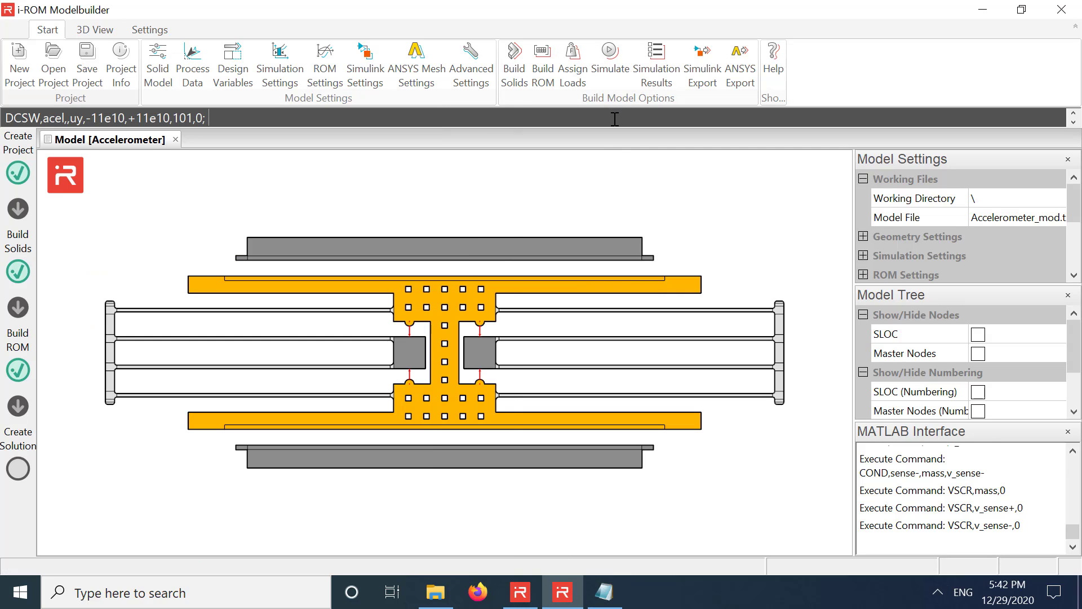
key("Return")
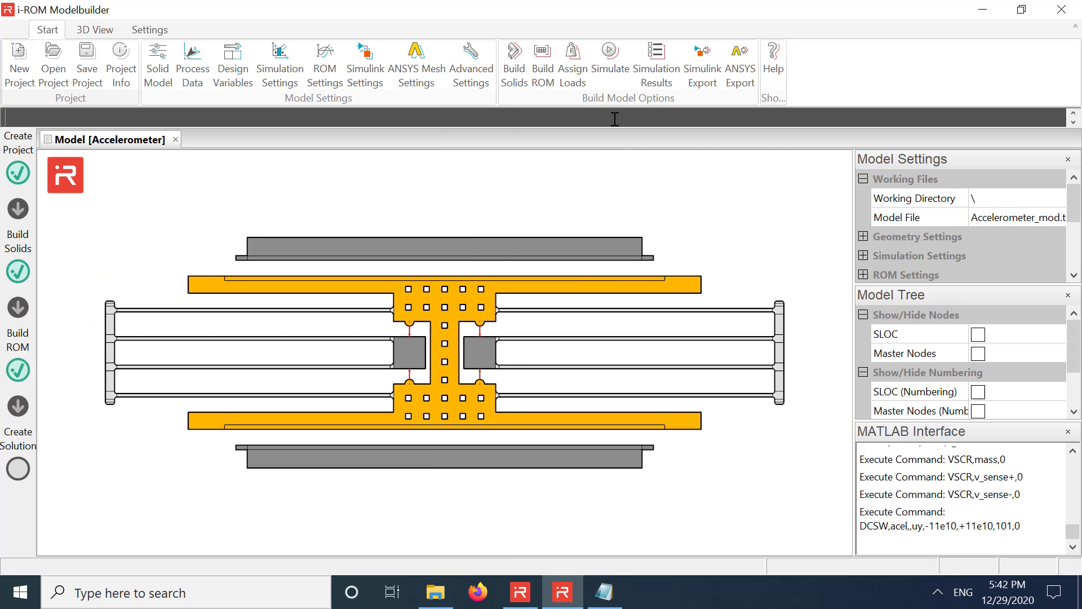
left_click(621, 59)
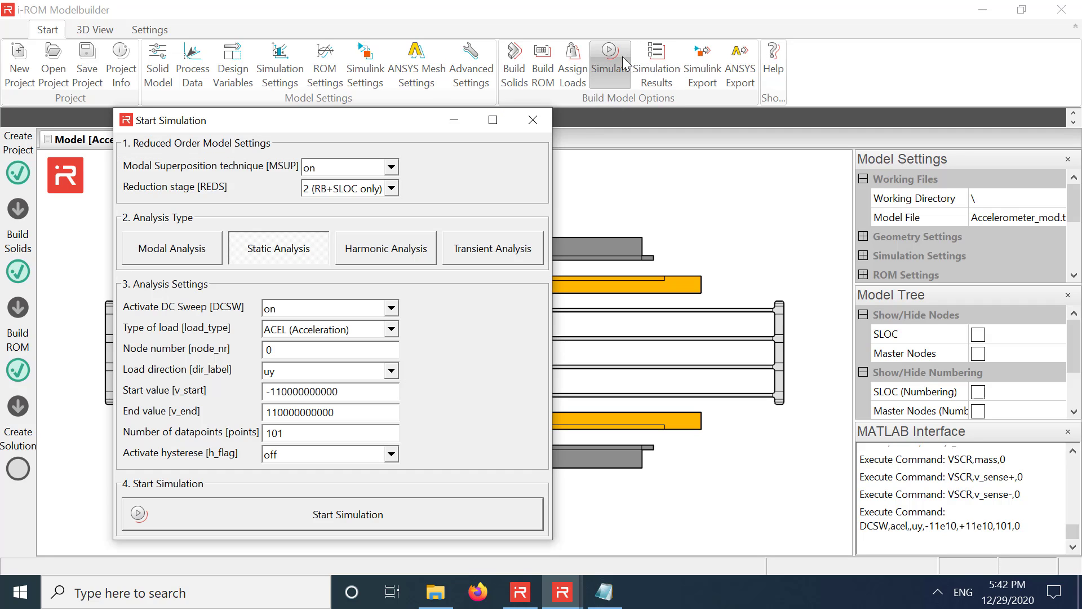
left_click(397, 526)
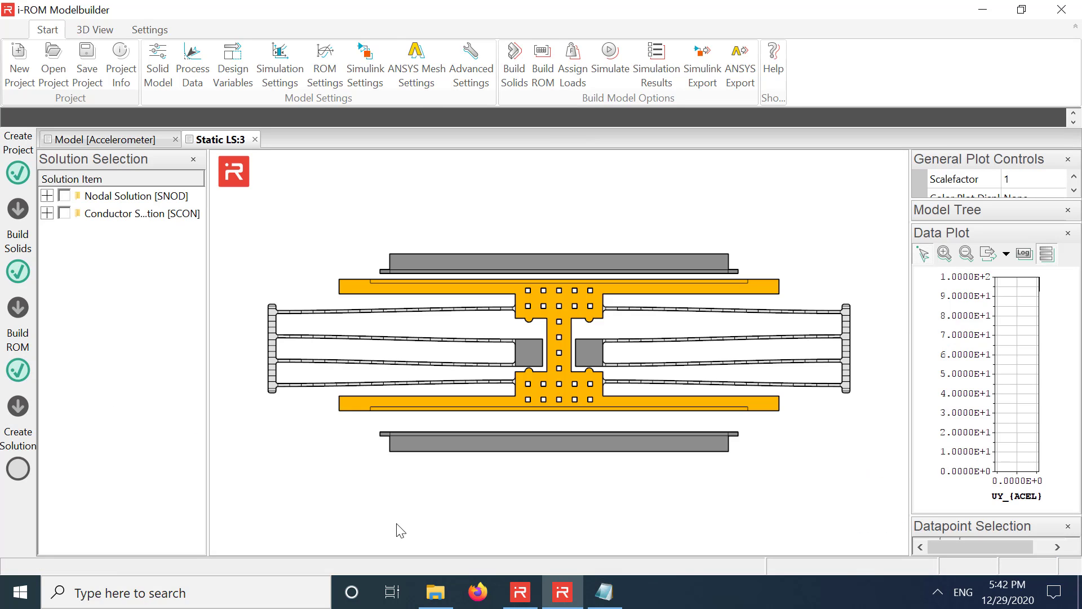
Step: Plot the uy displacement of RB 1 over the acceleration sweep and undock the data plot for a larger view
left_click(47, 196)
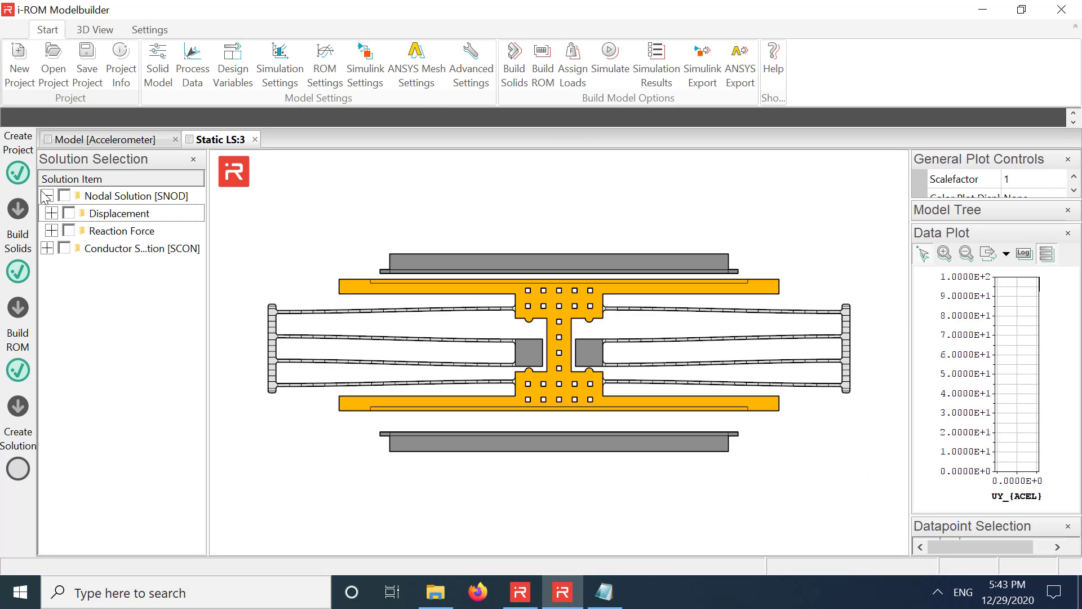
left_click(51, 213)
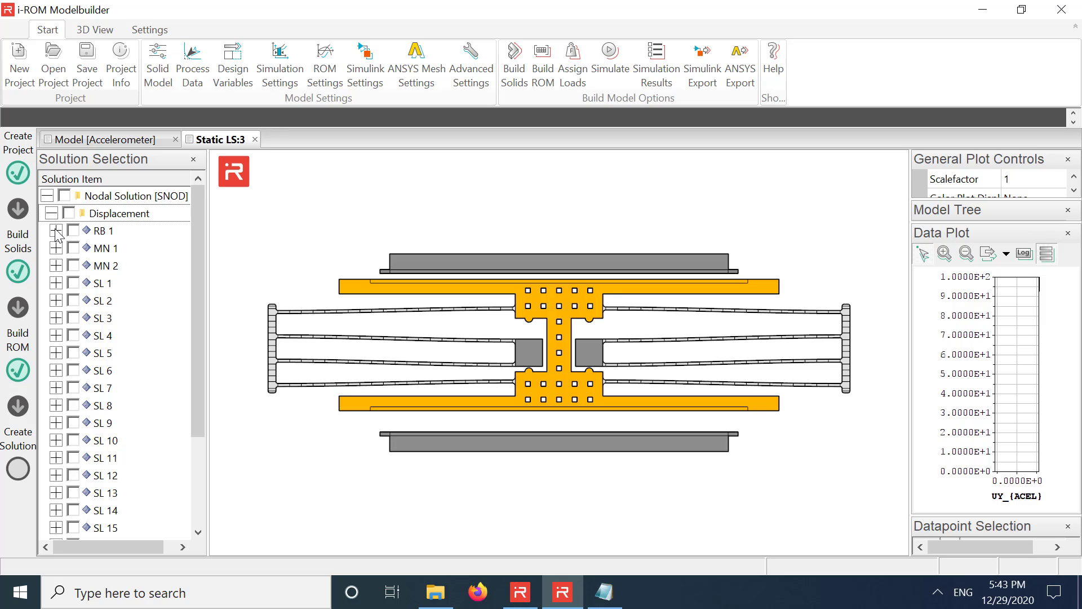
left_click(55, 231)
left_click(78, 266)
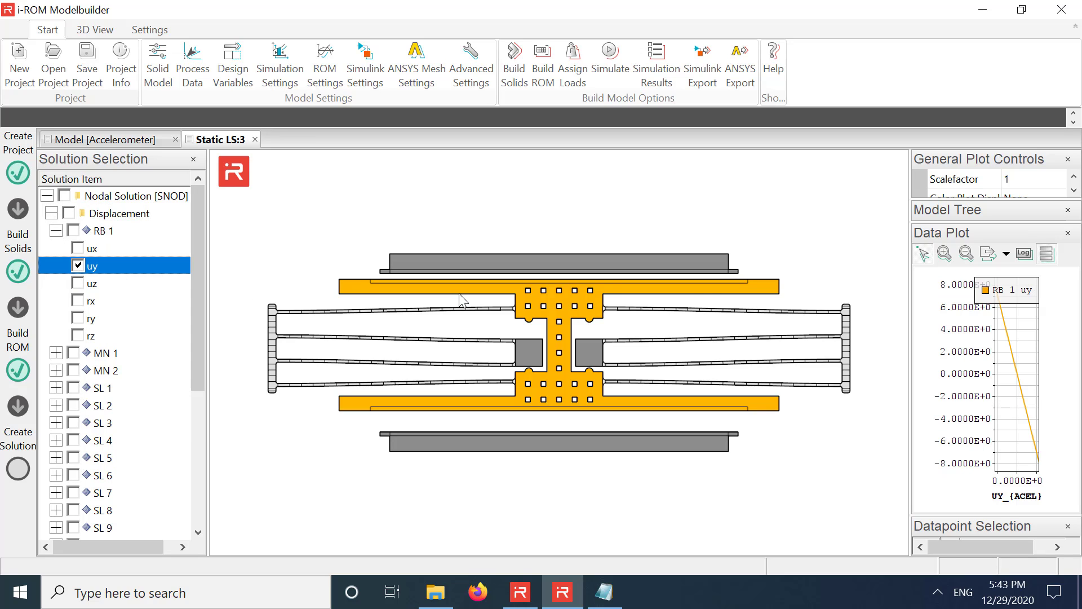
left_click_drag(984, 232, 411, 239)
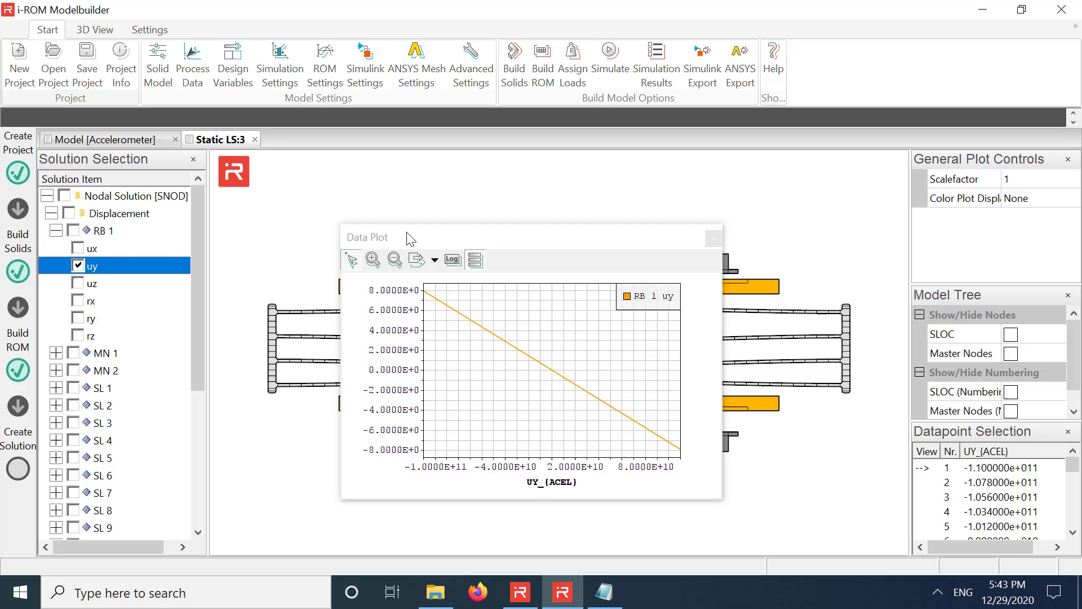
Step: Replace the RB 1 uy curve in the data plot with the capacitances C_{mass,v_sense+} and C_{mass,v_sense-}
left_click(78, 265)
scroll(113, 339, "down", 5)
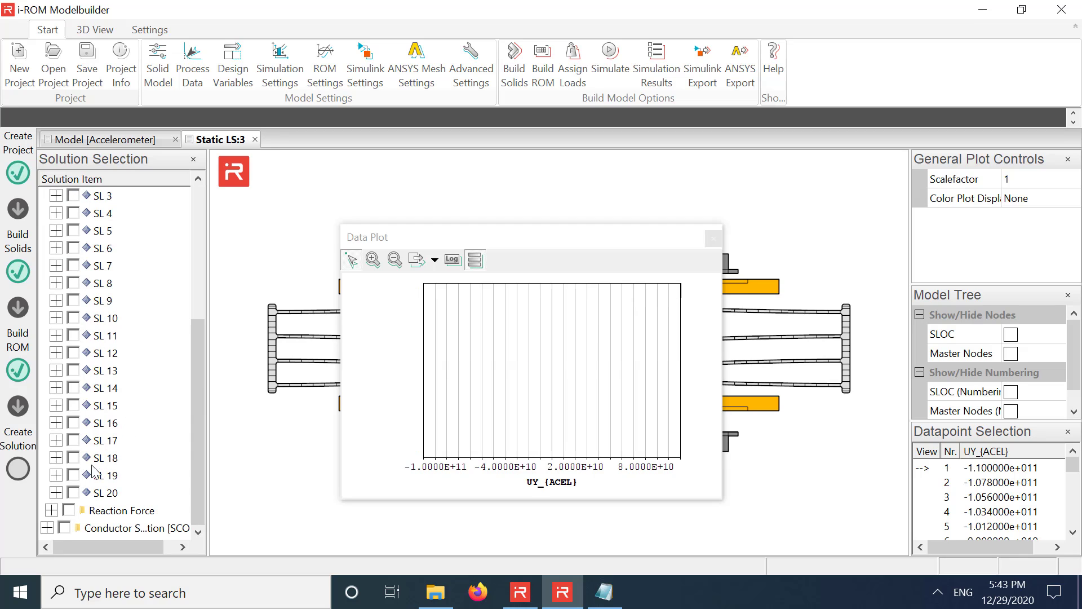
left_click(48, 528)
left_click(51, 476)
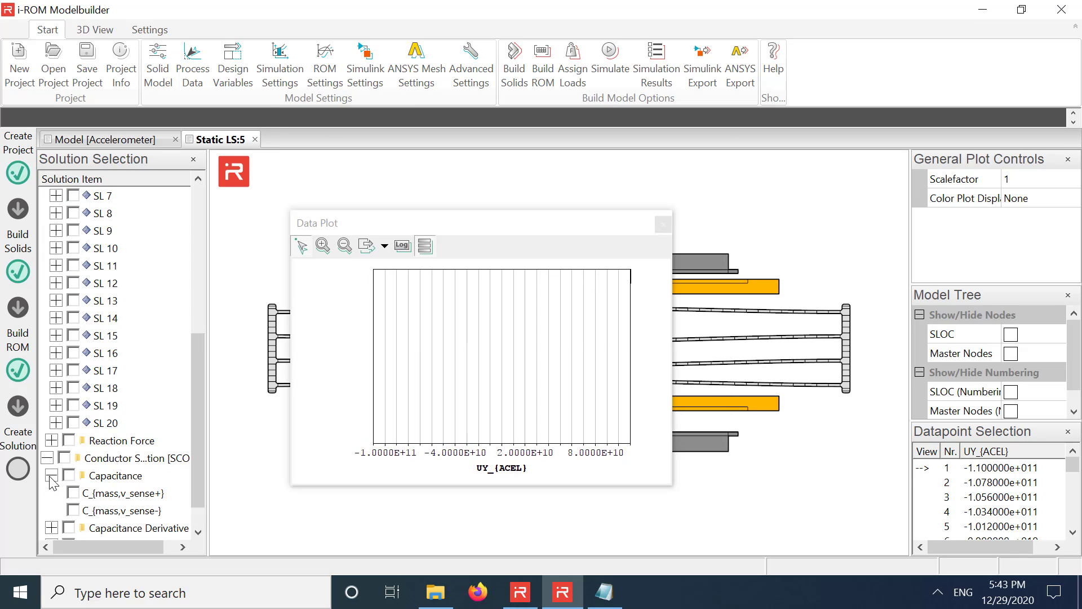
left_click(73, 494)
left_click(74, 511)
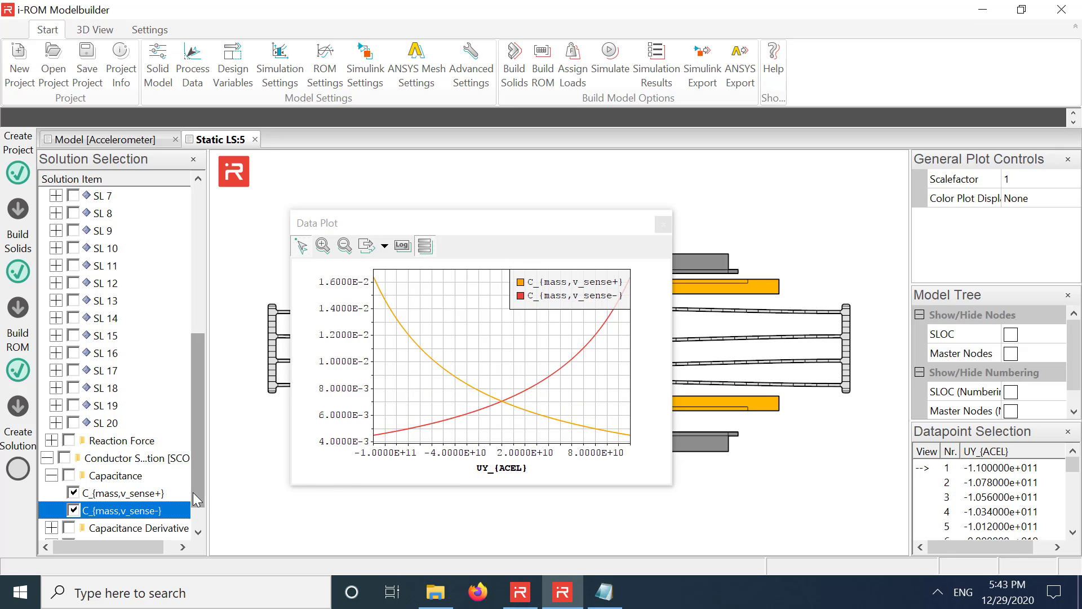
Step: Clear the capacitance curves, plot the derivatives dCduy_{mass,v_sense+} and dCduy_{mass,v_sense-}, and read the v_sense- value near zero acceleration
left_click(68, 476)
scroll(66, 499, "down", 1)
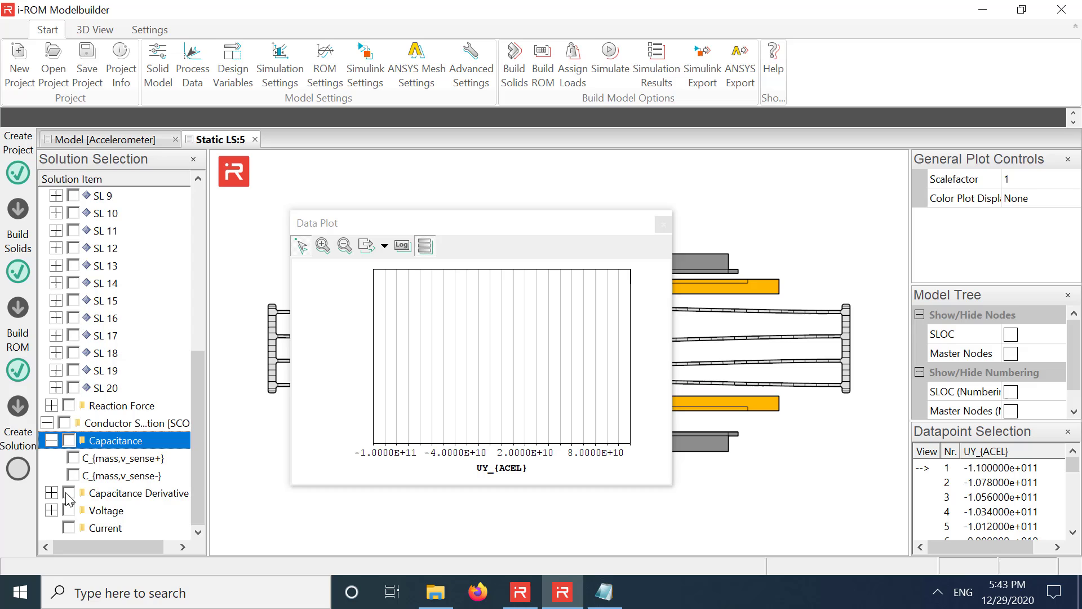
left_click(51, 494)
scroll(63, 469, "down", 4)
left_click(64, 337)
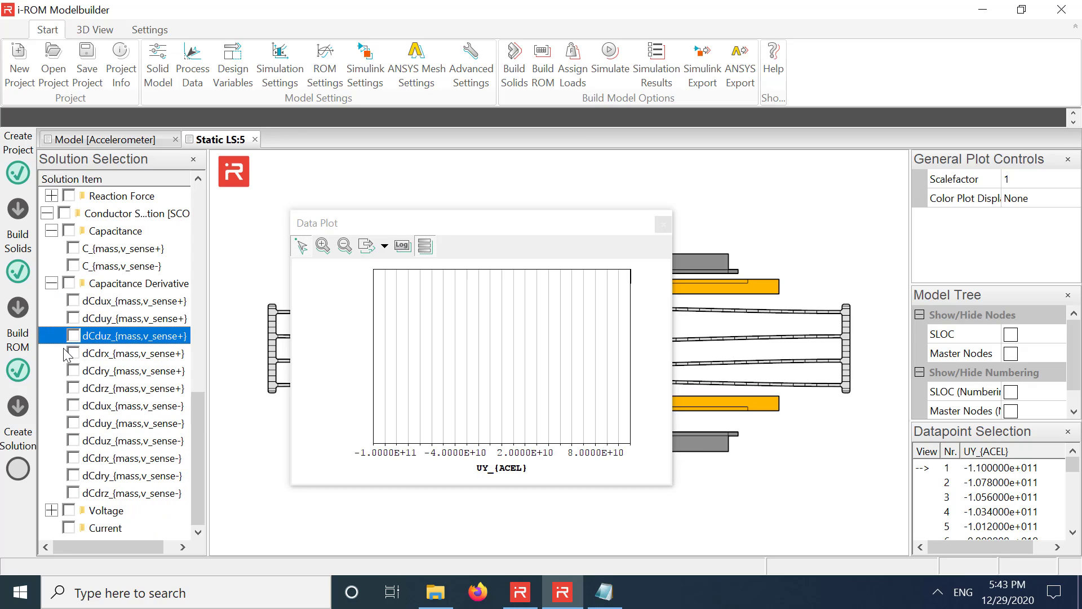
left_click(74, 318)
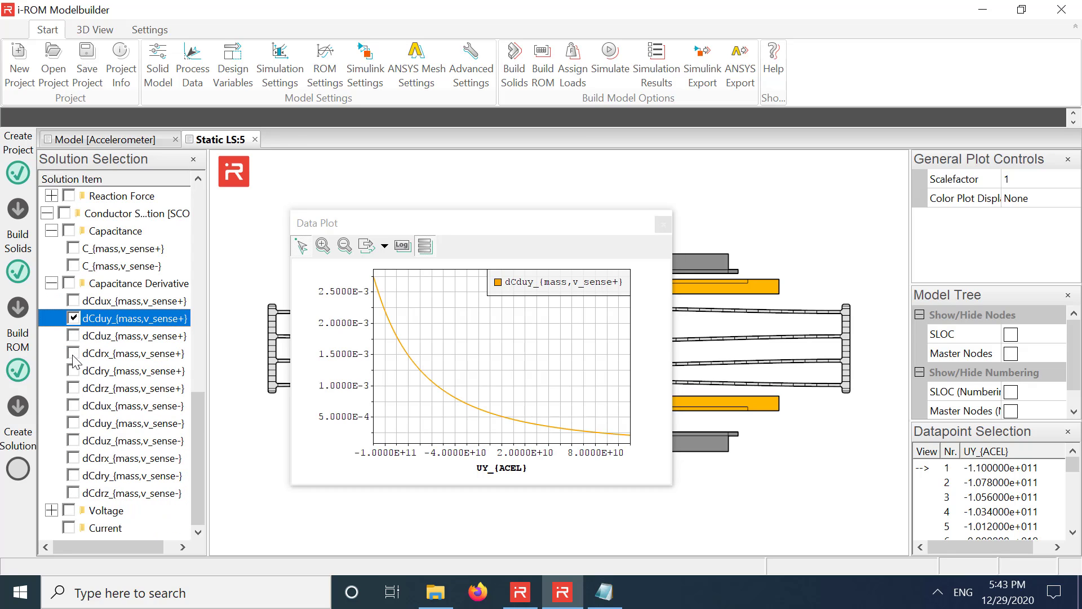
left_click(73, 424)
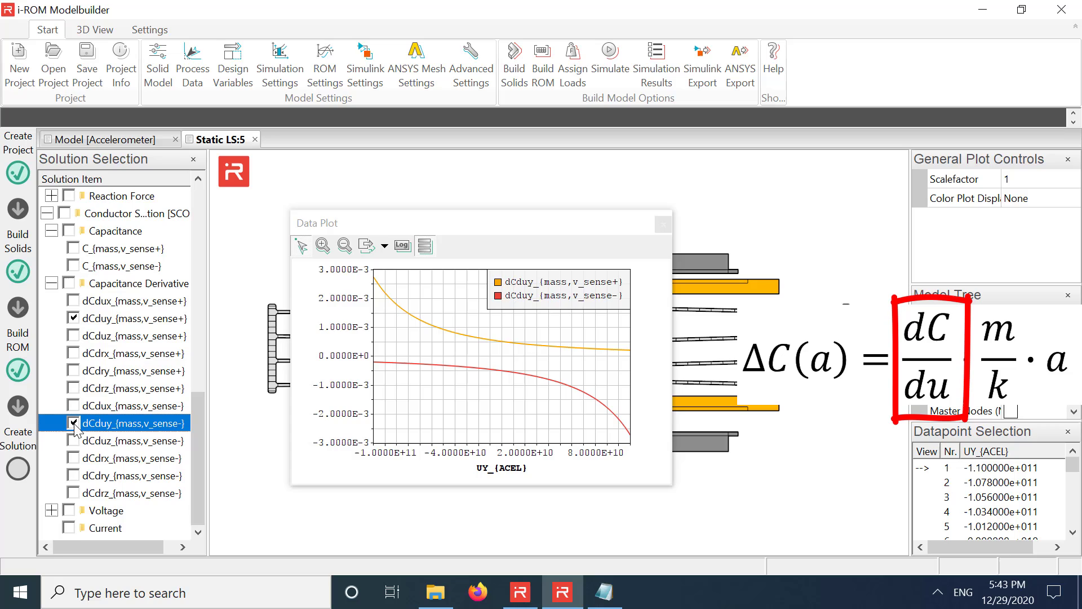
mouse_move(508, 379)
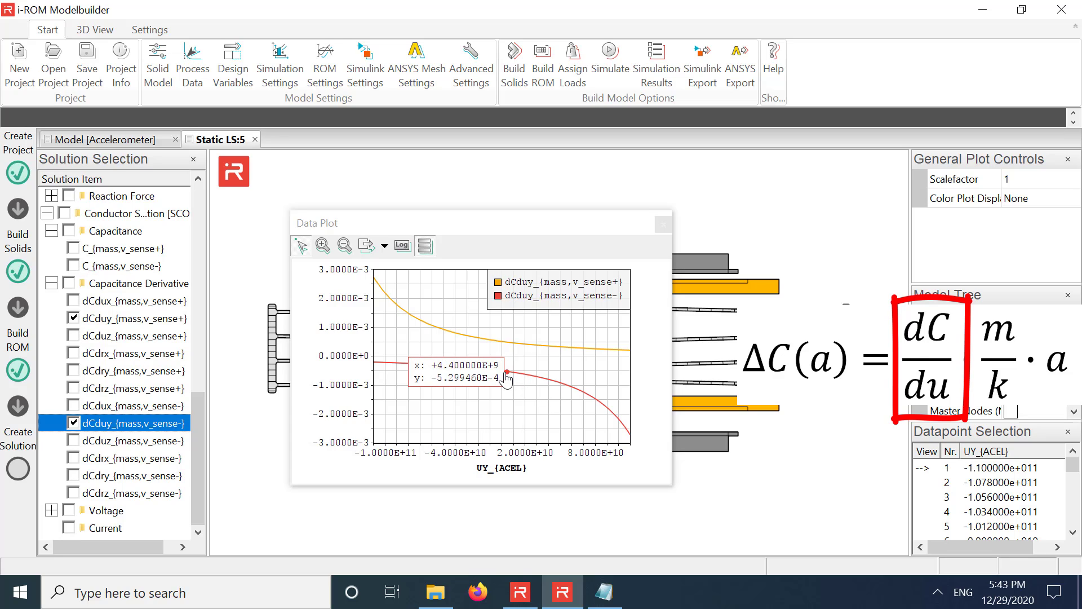
Step: Read the dCduy_{mass,v_sense-} curve at zero acceleration and close the data plot window
left_click(503, 376)
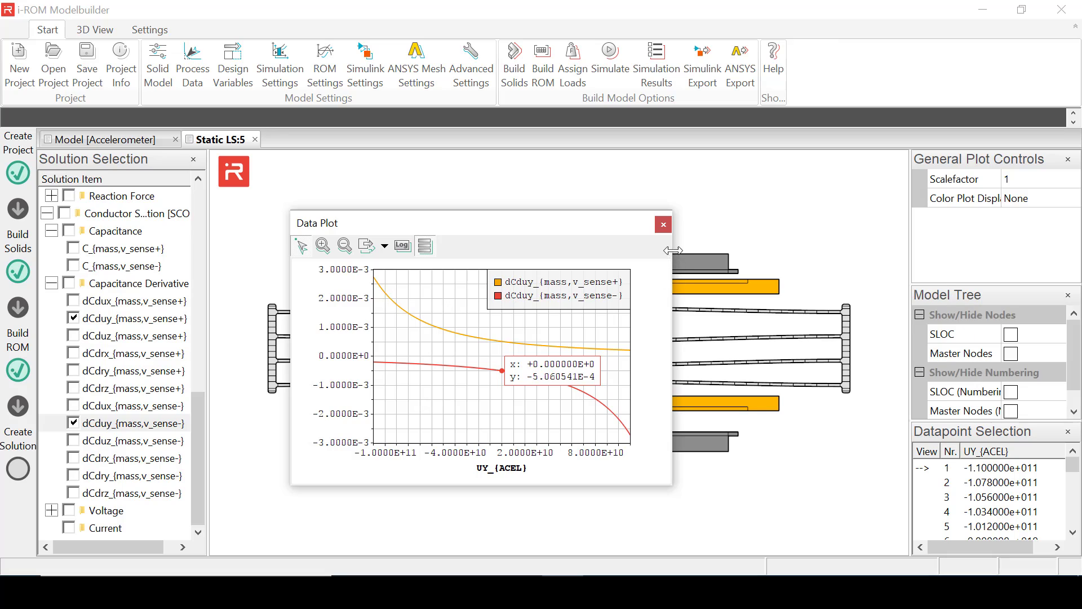
left_click(666, 224)
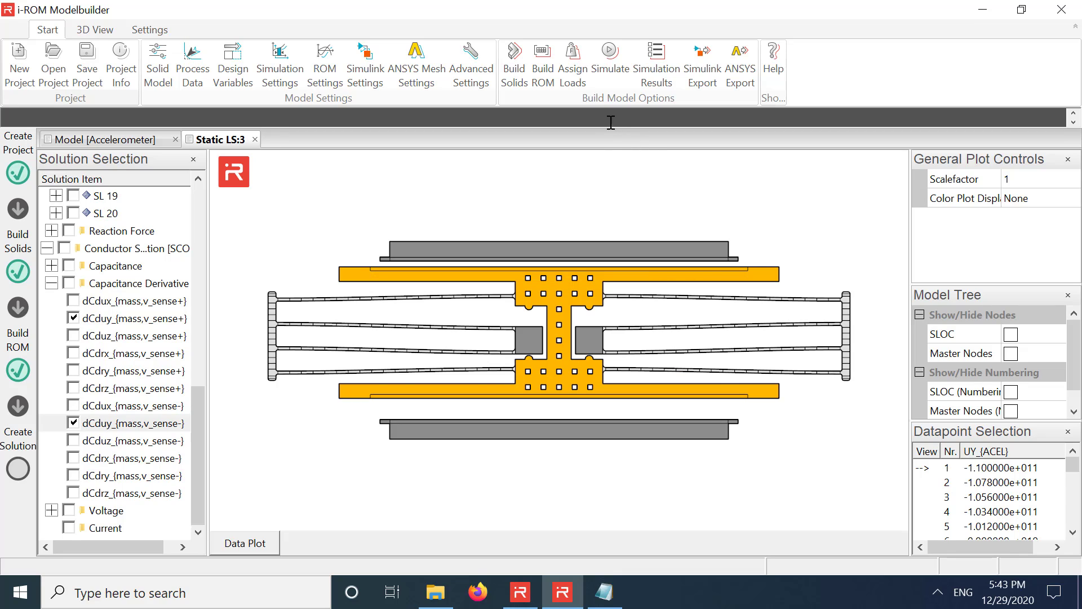
Step: Add a quasi-static drive mode load with mode number 1, frequency 19205 and amplitude 5 on rigid body node 1 in the uy direction
left_click(573, 62)
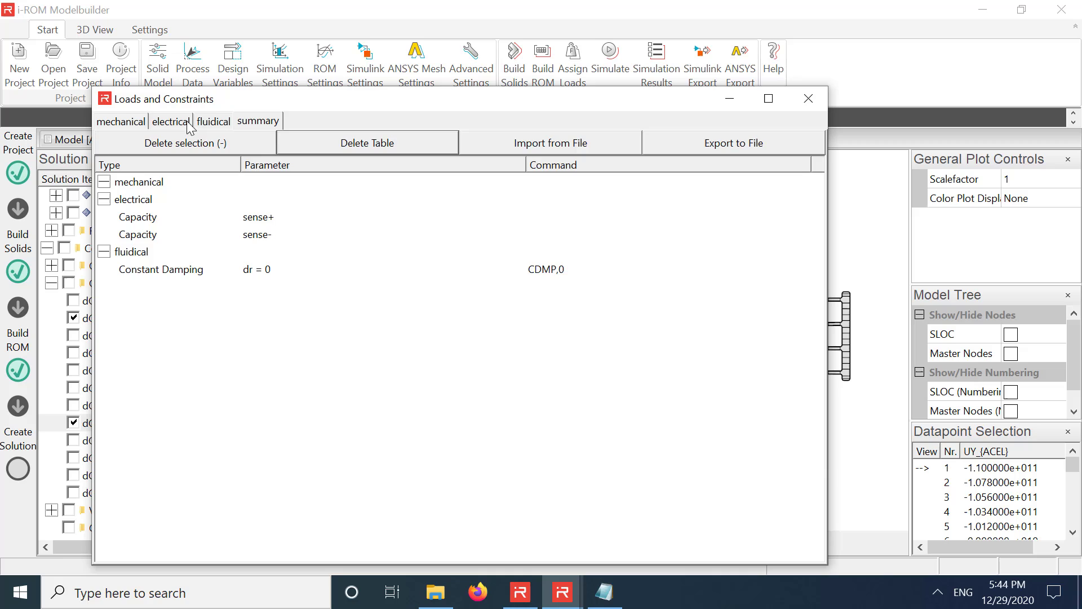
left_click(140, 121)
left_click(285, 149)
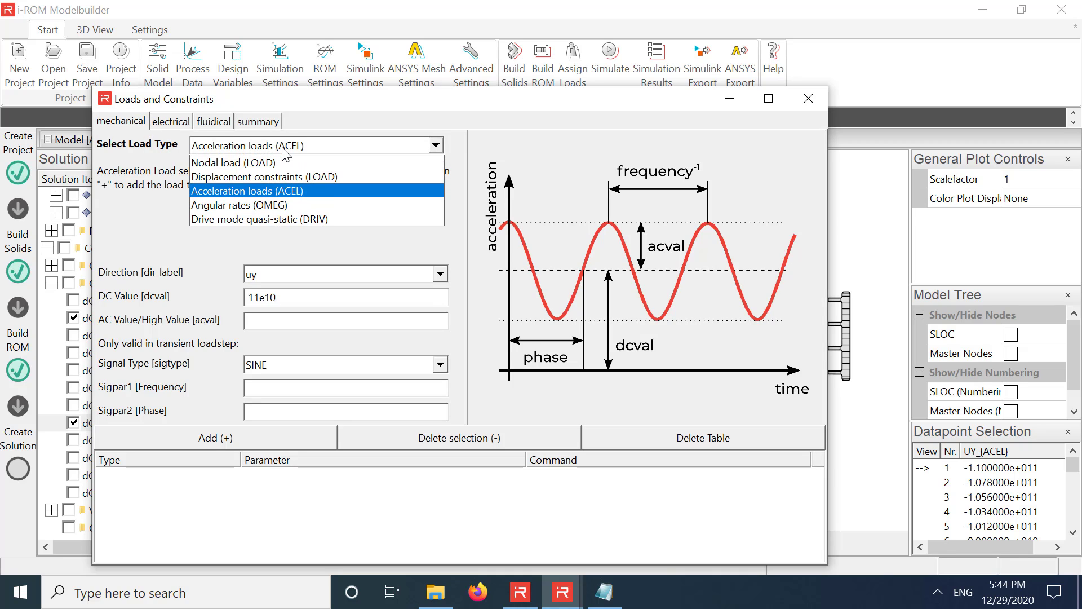
left_click(301, 213)
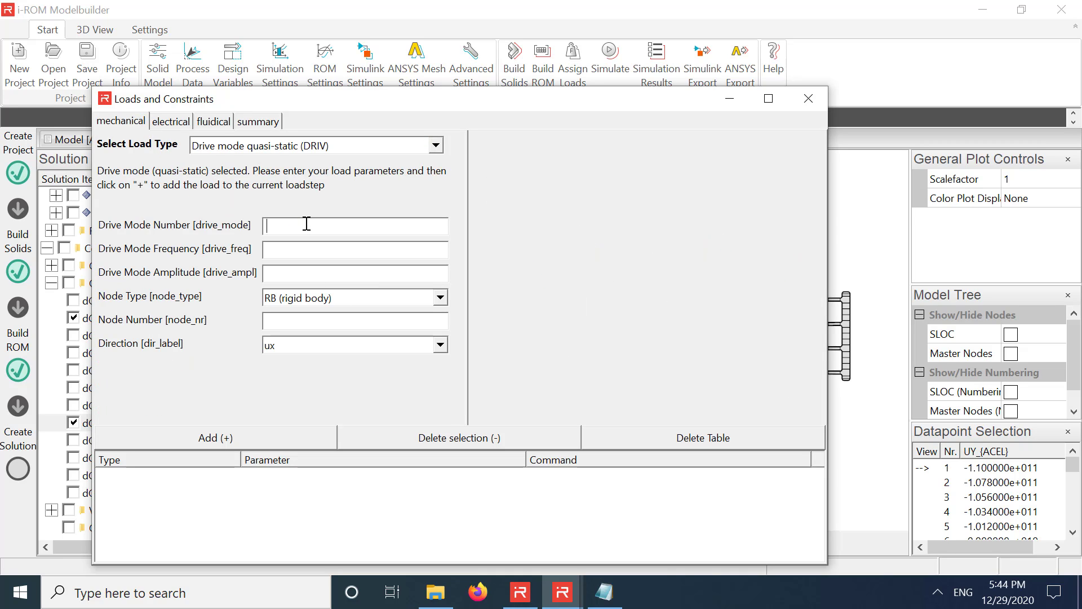
type("1")
key("Tab")
type("19205")
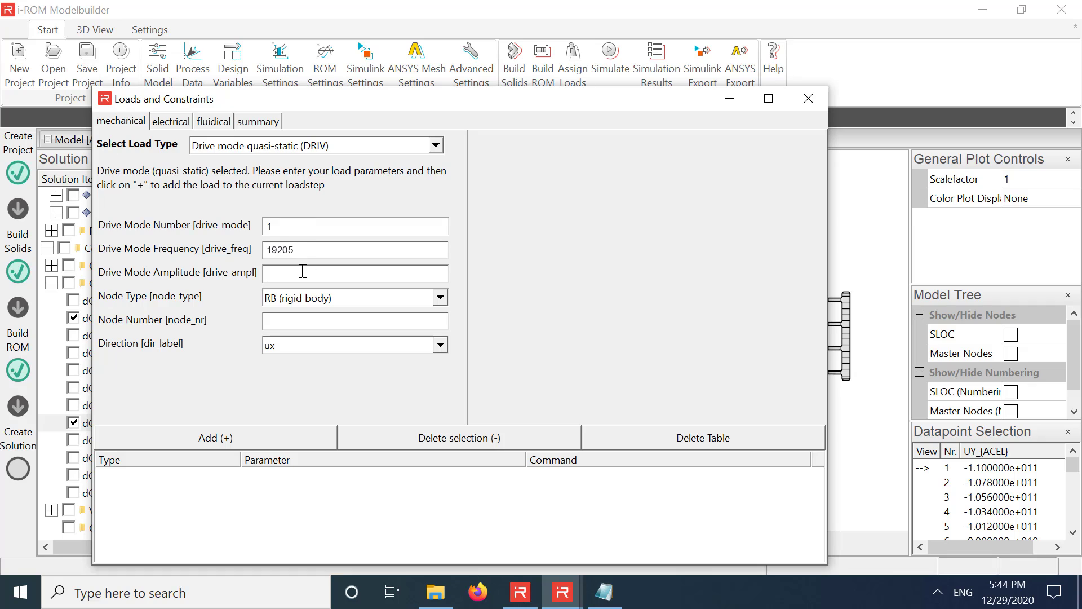
type("5")
left_click(298, 319)
type("1")
left_click(313, 347)
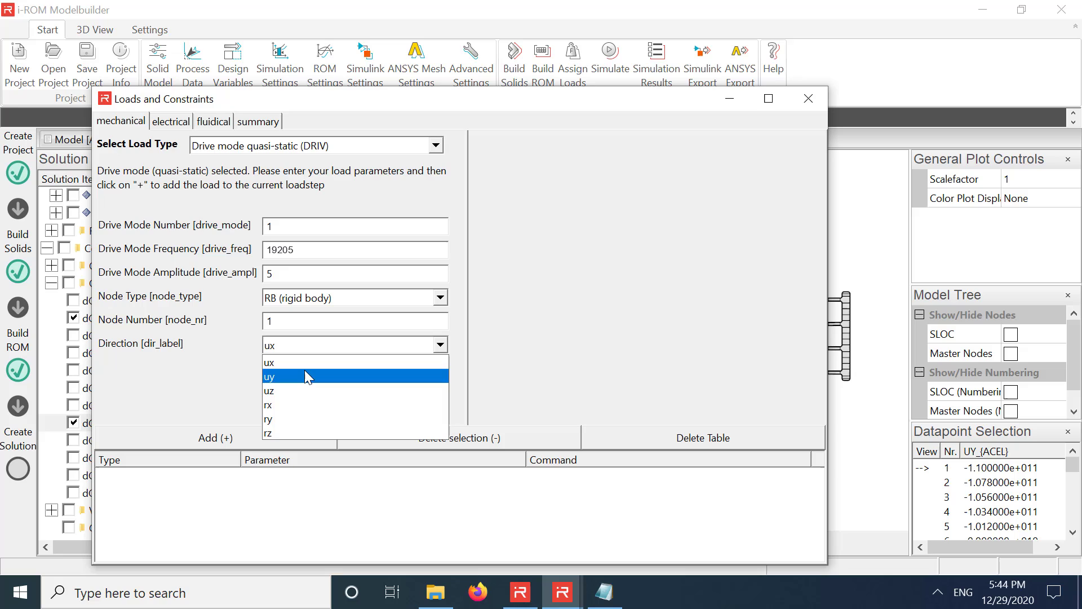
left_click(304, 373)
left_click(300, 431)
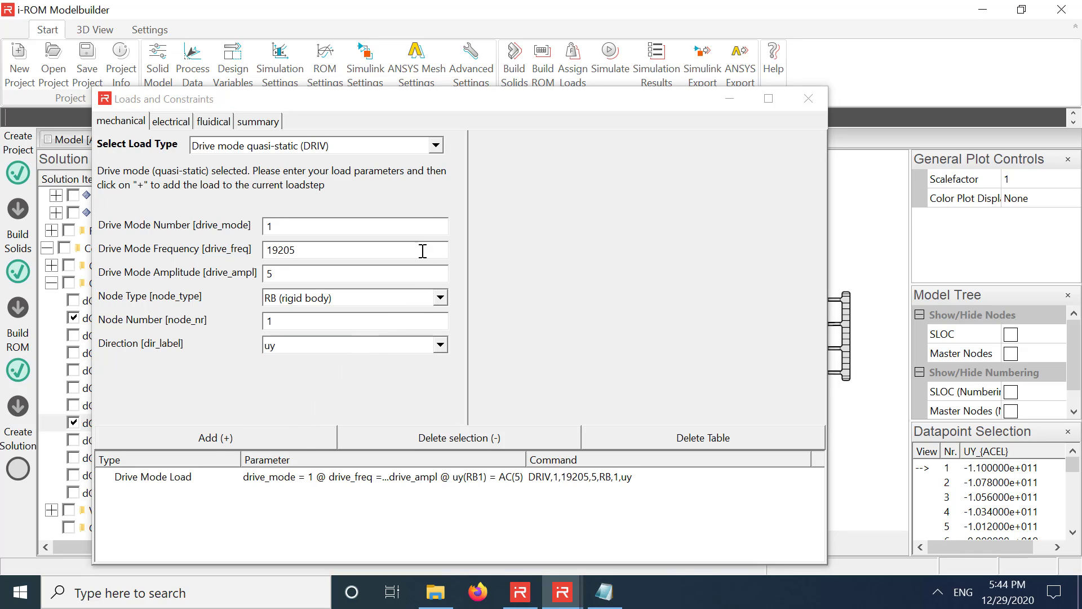
Step: Add an angular rate load about the x axis with a DC value of 1000 and close the load settings
left_click(265, 147)
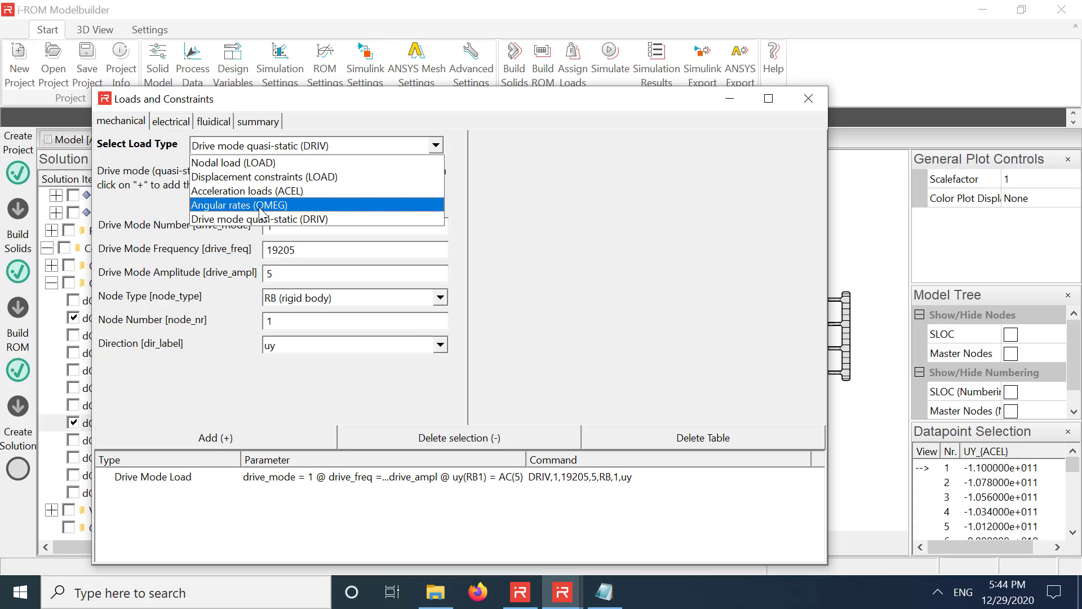
left_click(261, 206)
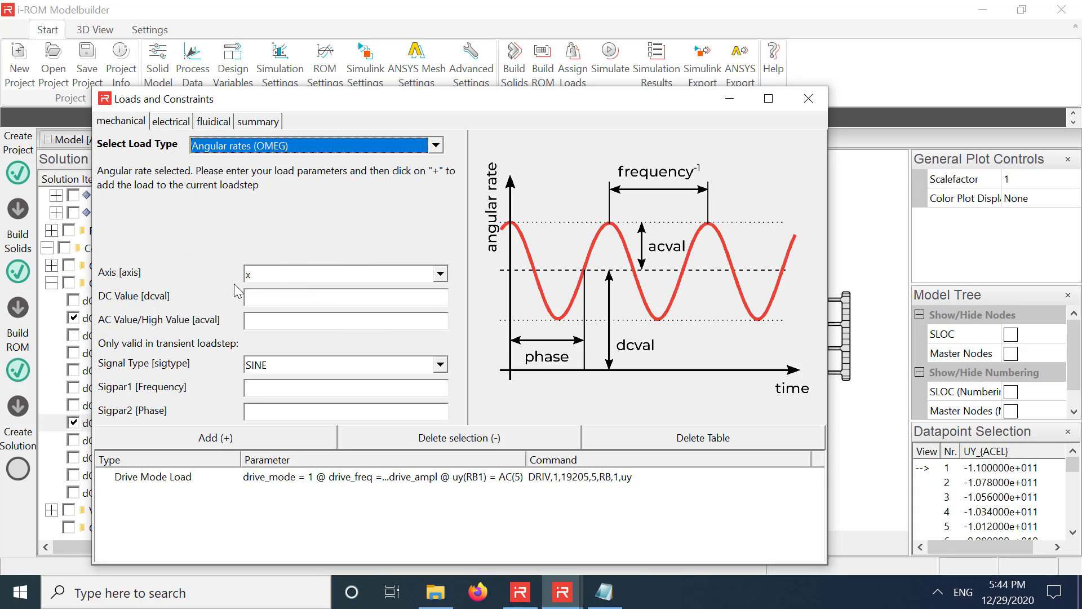
type("1000")
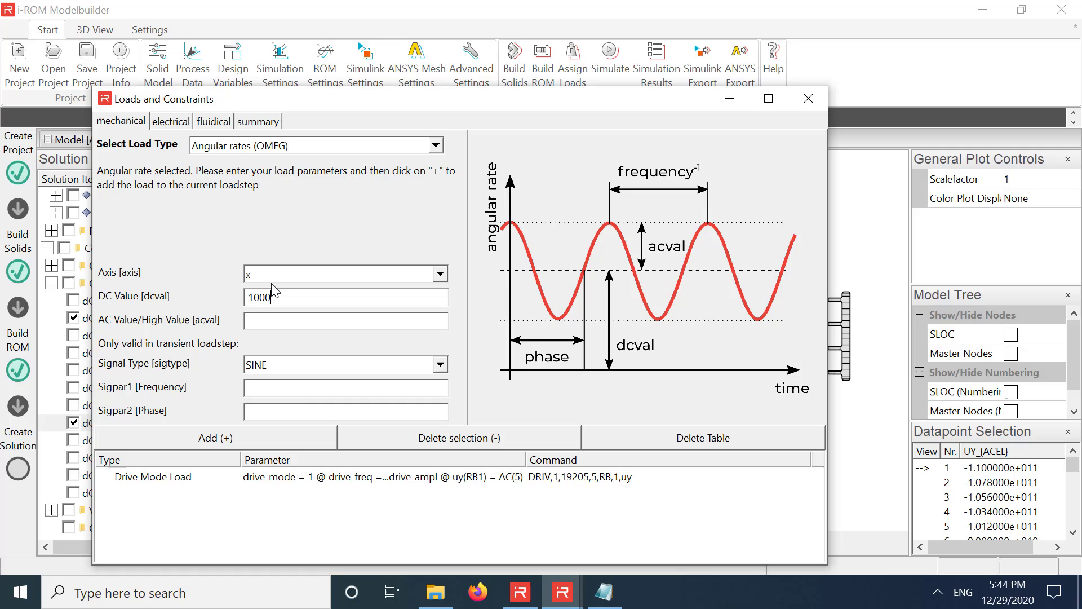
left_click(281, 437)
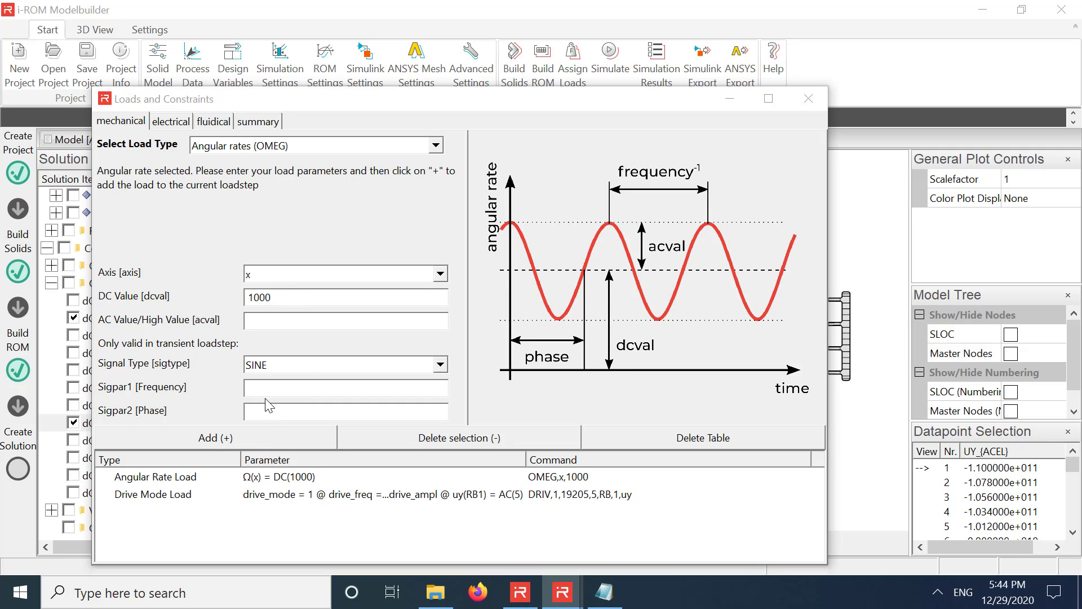
left_click(809, 99)
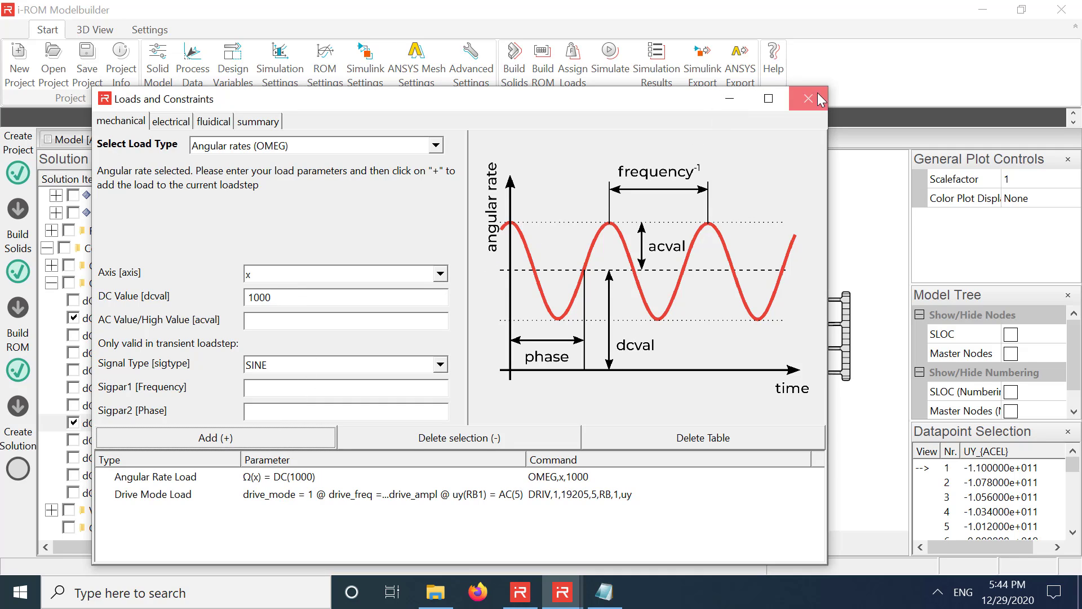
Step: Turn off the DC sweep and run the static analysis with the drive mode and angular rate loads
left_click(610, 62)
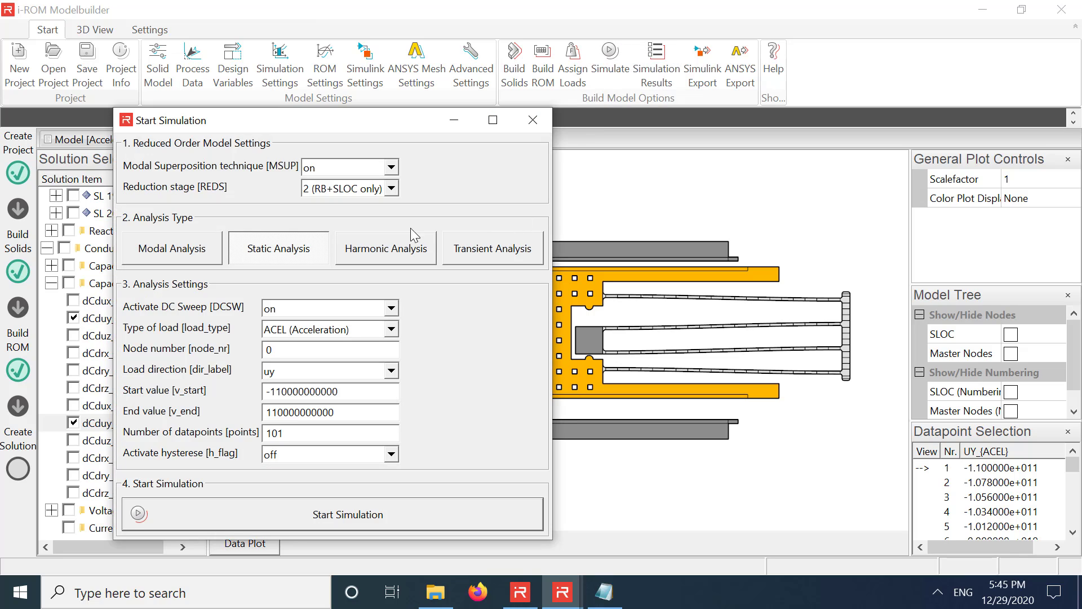
left_click(391, 308)
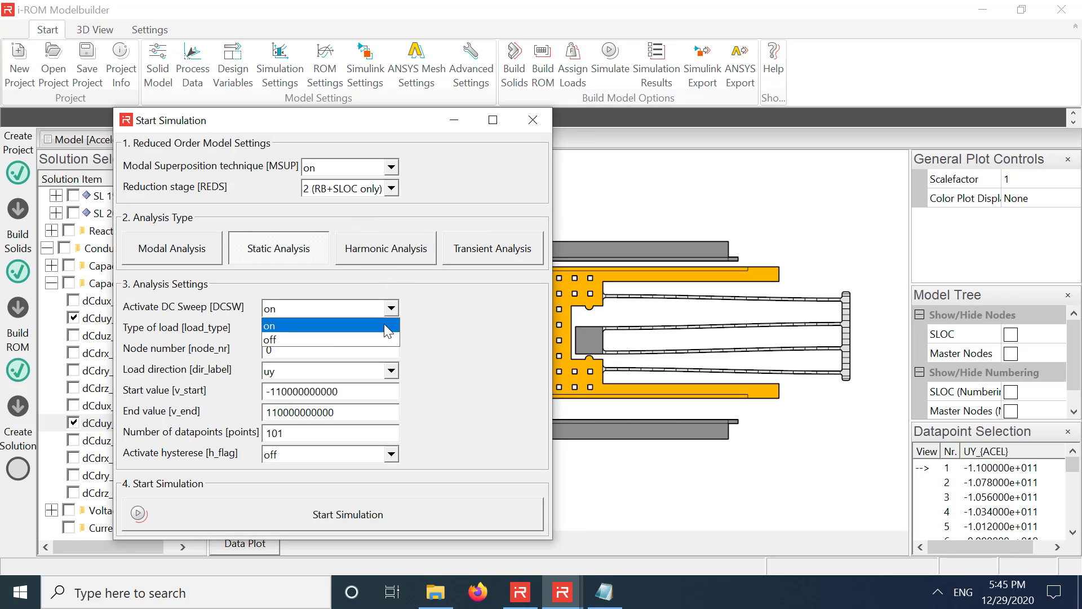
left_click(378, 336)
left_click(358, 527)
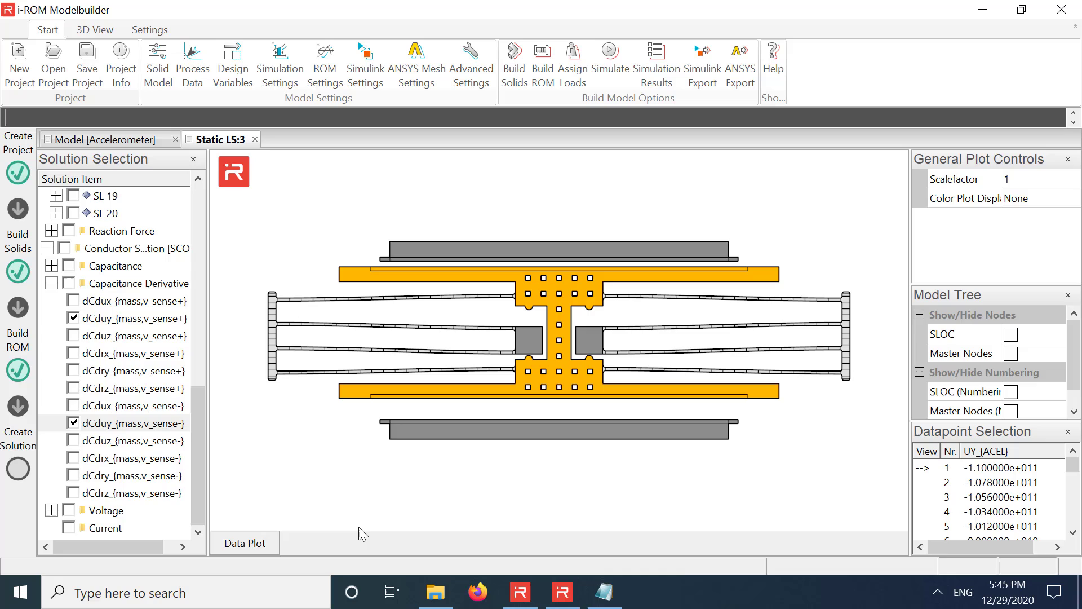
Step: Display the uz displacement as a color plot on the Static LS:4 result
left_click(1049, 198)
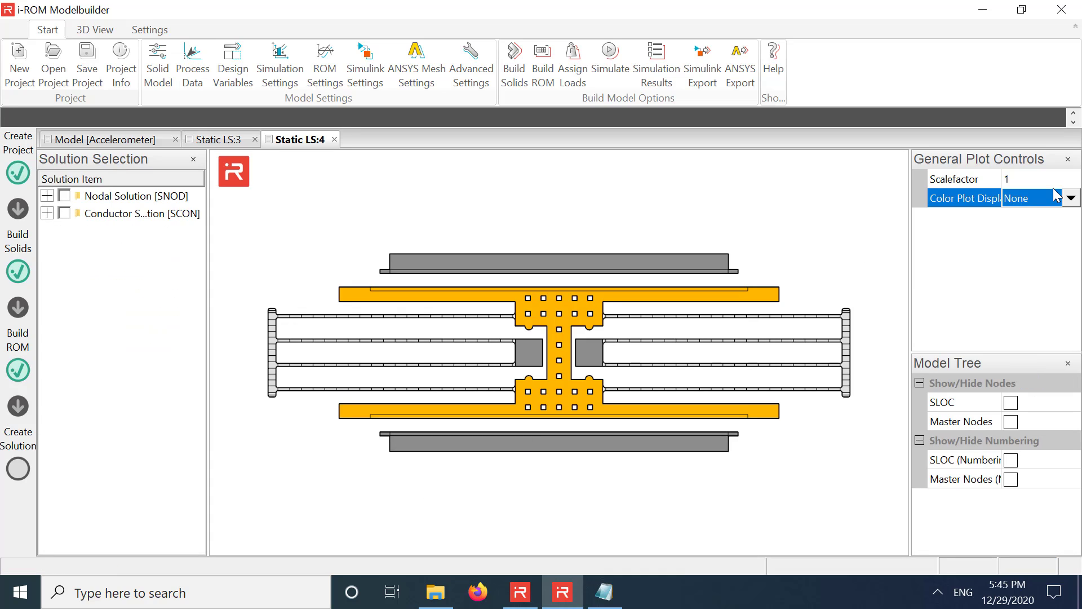
left_click(1069, 198)
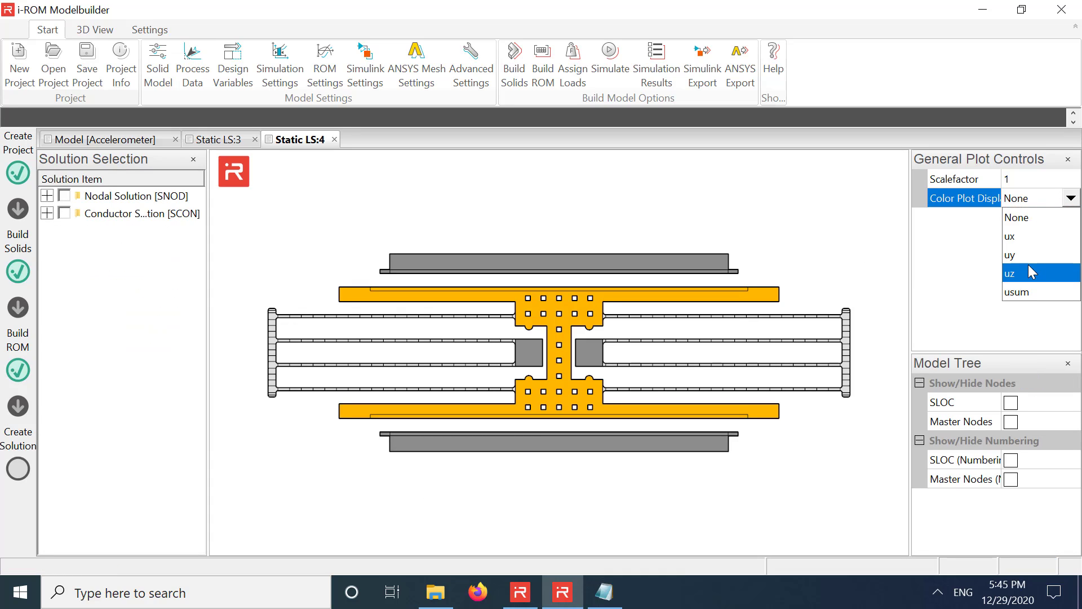
left_click(1029, 265)
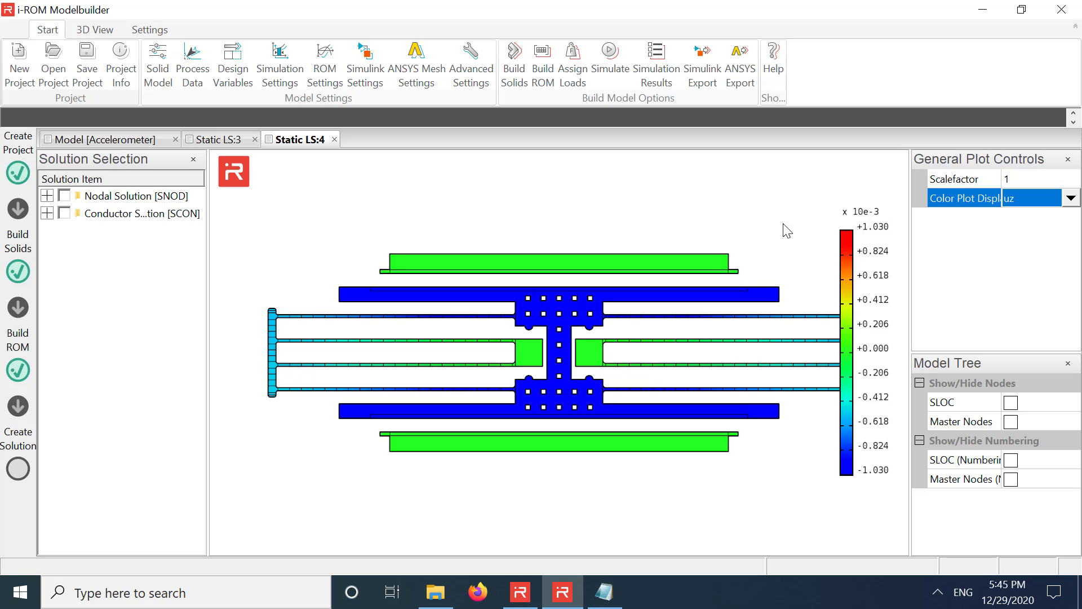